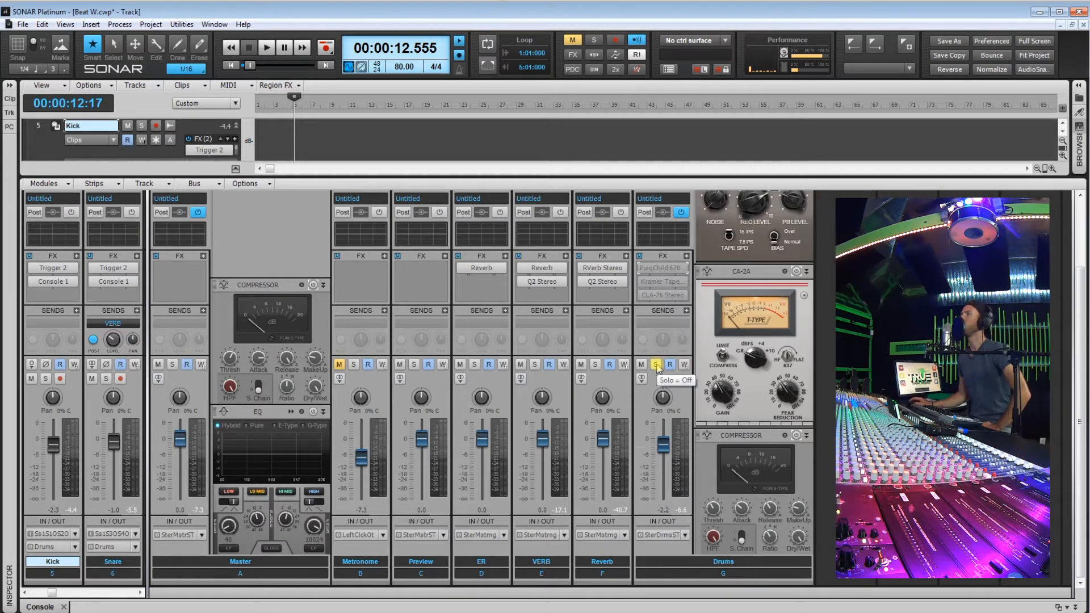
Solo the Drums bus, play the drums from about 12 seconds without processing, and return the playhead near the start of the passage
click(656, 364)
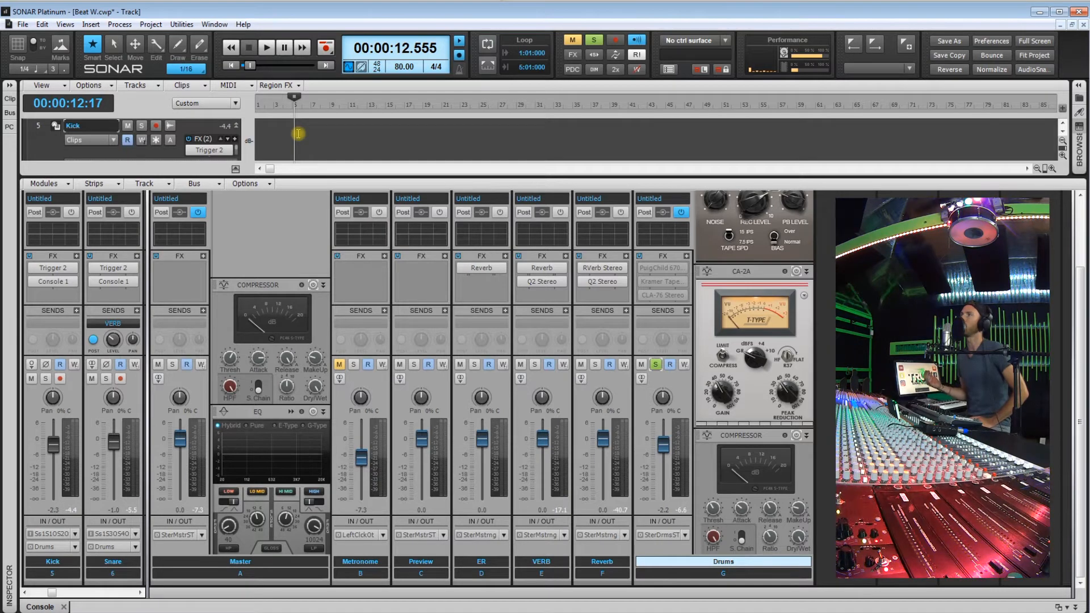
key(space)
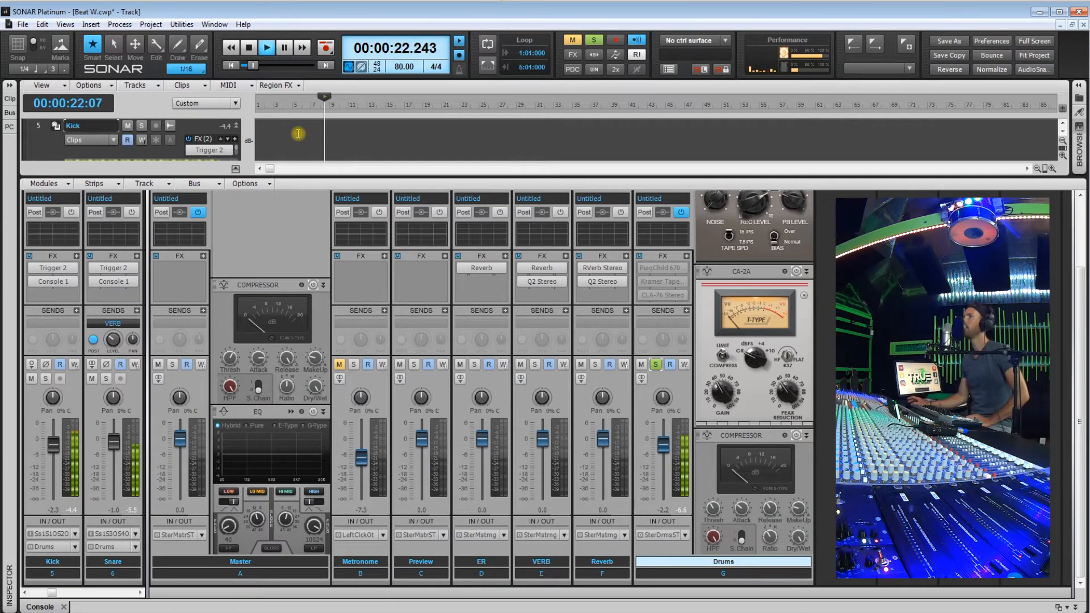
key(space)
click(298, 134)
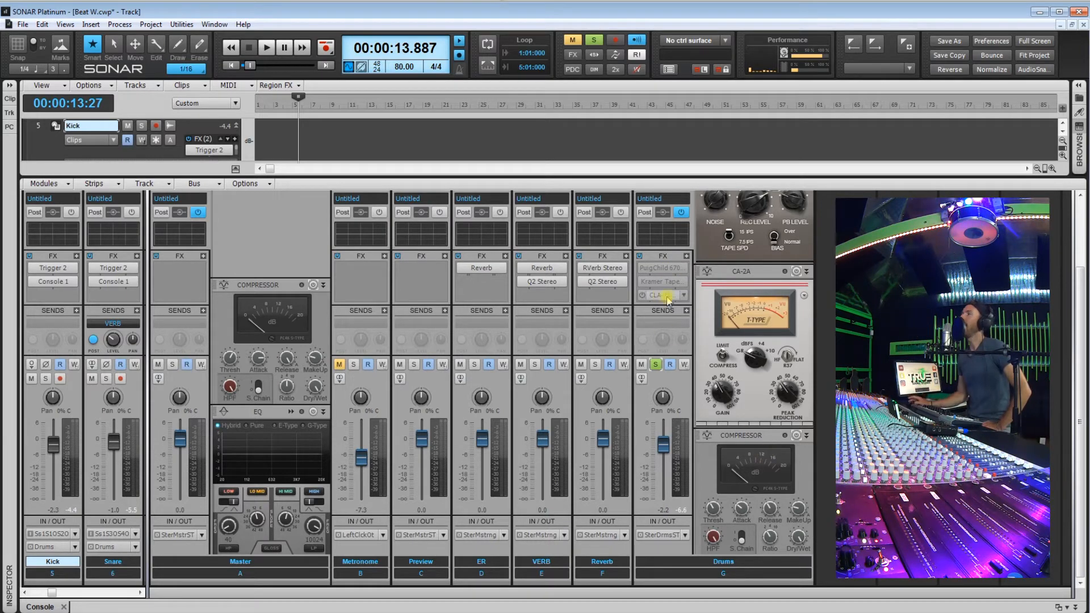
Enable the Tape Emulator on the Drums bus and adjust its record level, playing the drums to hear the effect
scroll(832, 275, up, 3)
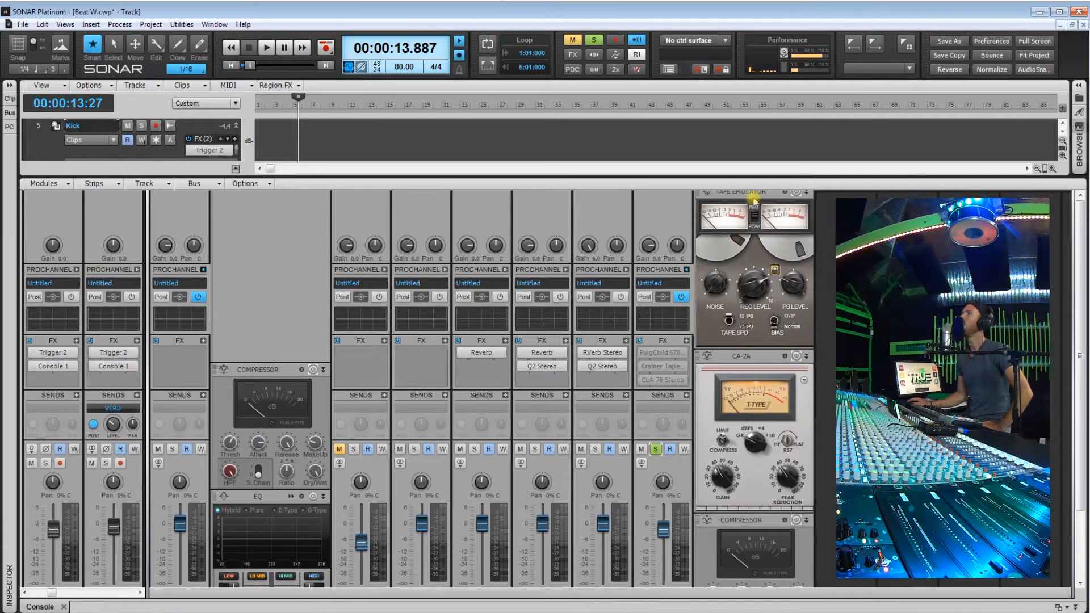
scroll(755, 322, down, 2)
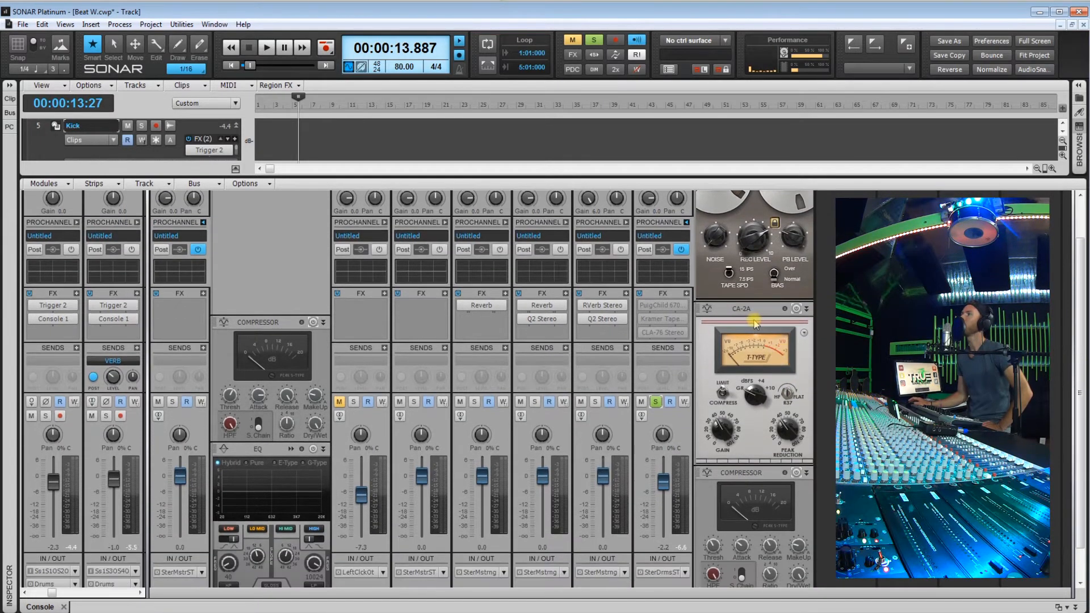
scroll(756, 483, down, 1)
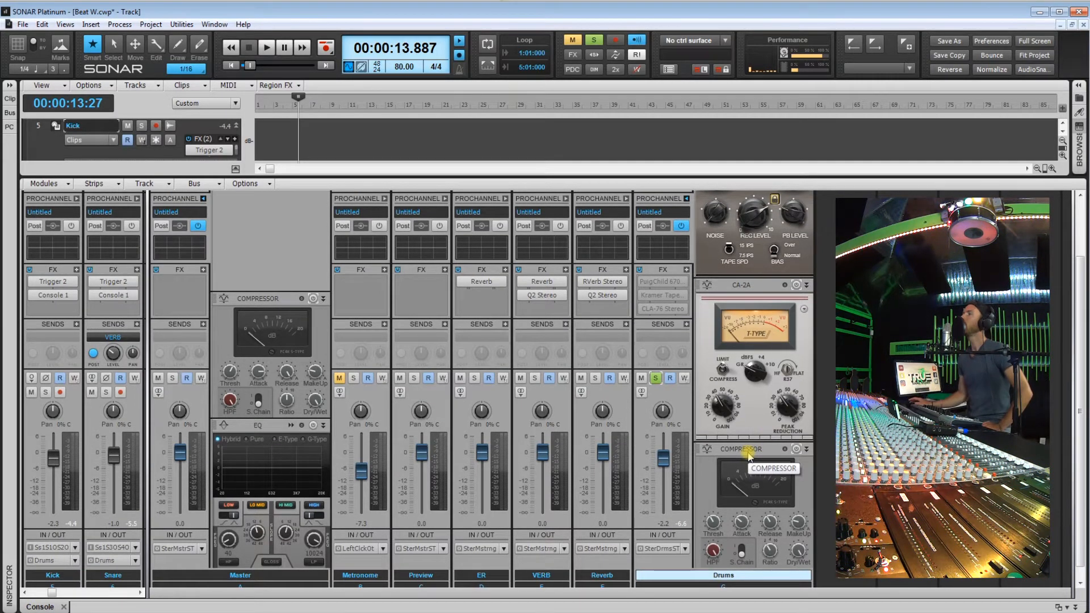
scroll(750, 454, up, 3)
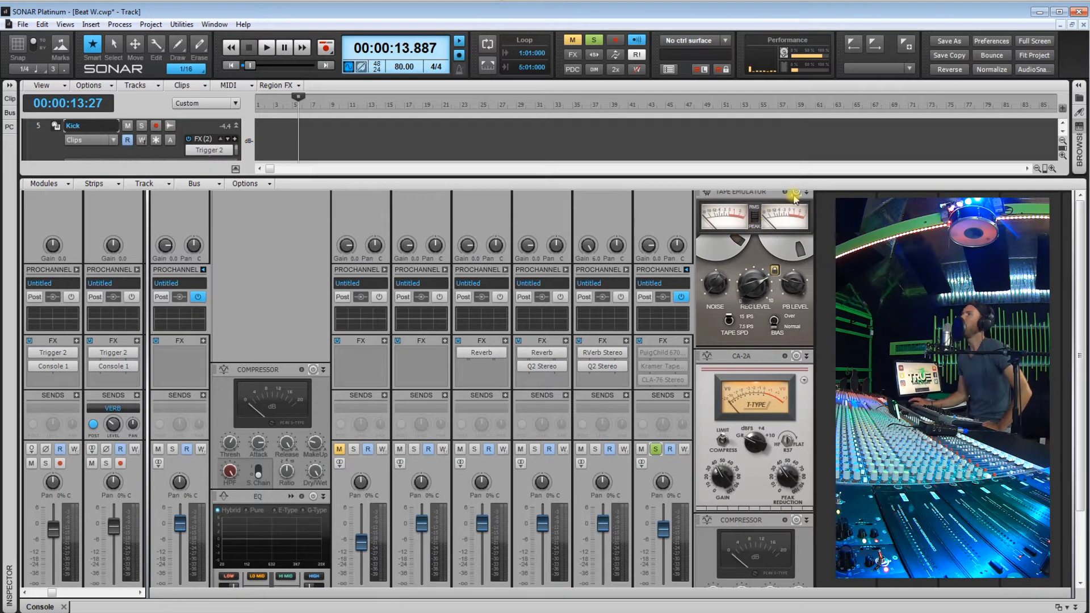
key(space)
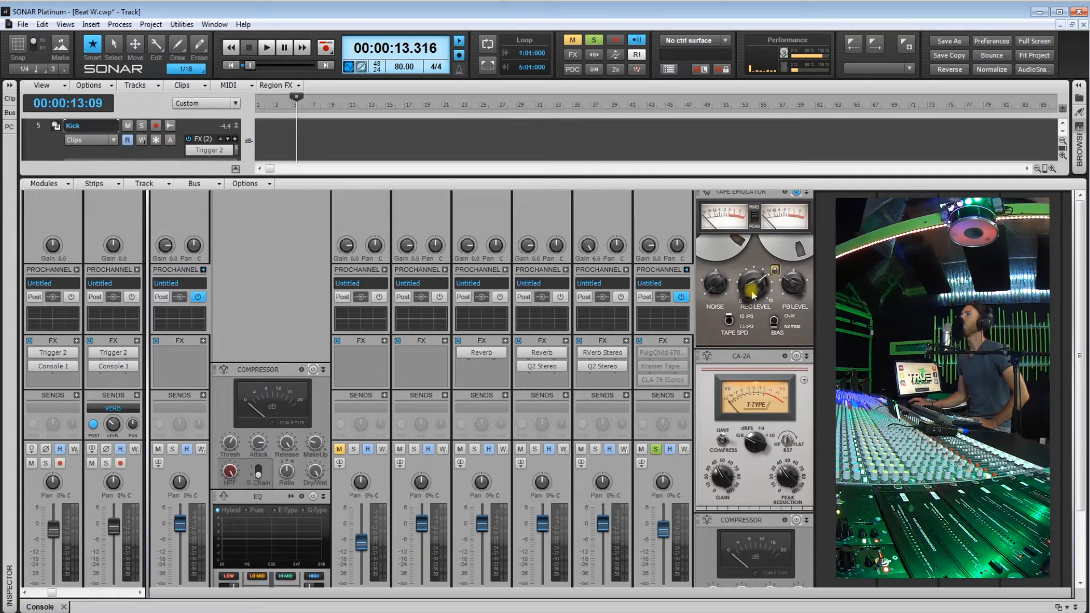
drag(756, 305, 760, 313)
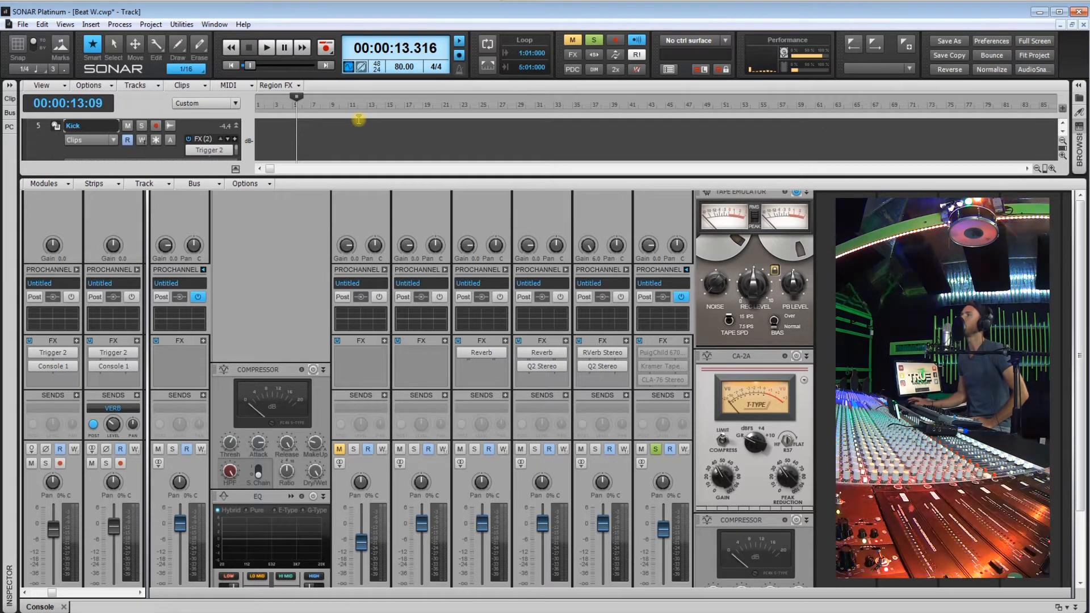
key(space)
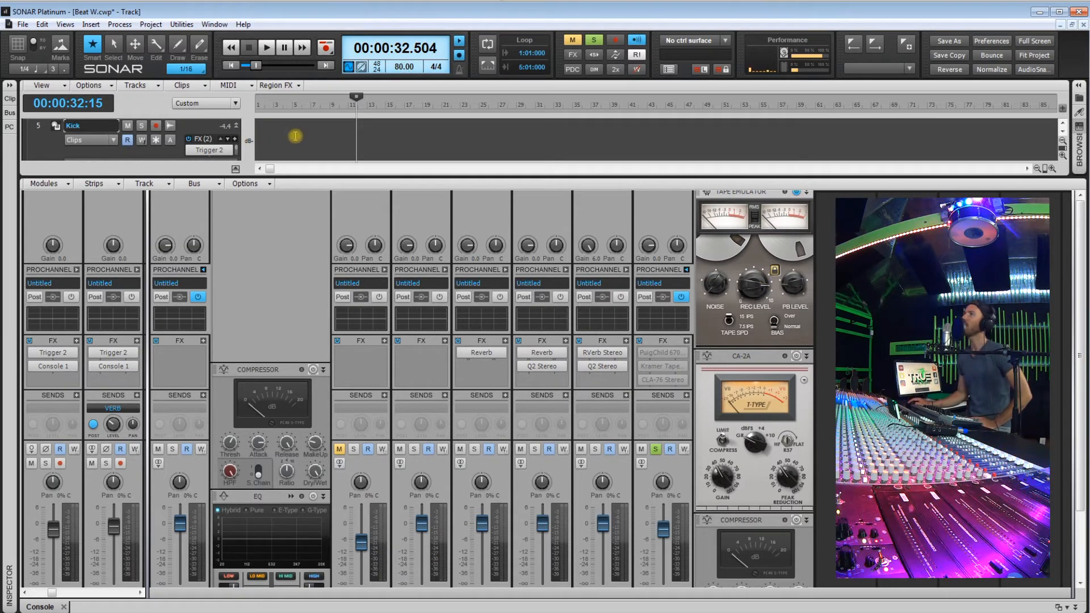
Play the drums from about 12 seconds and compare the sound with the Tape Emulator bypassed and enabled
click(295, 136)
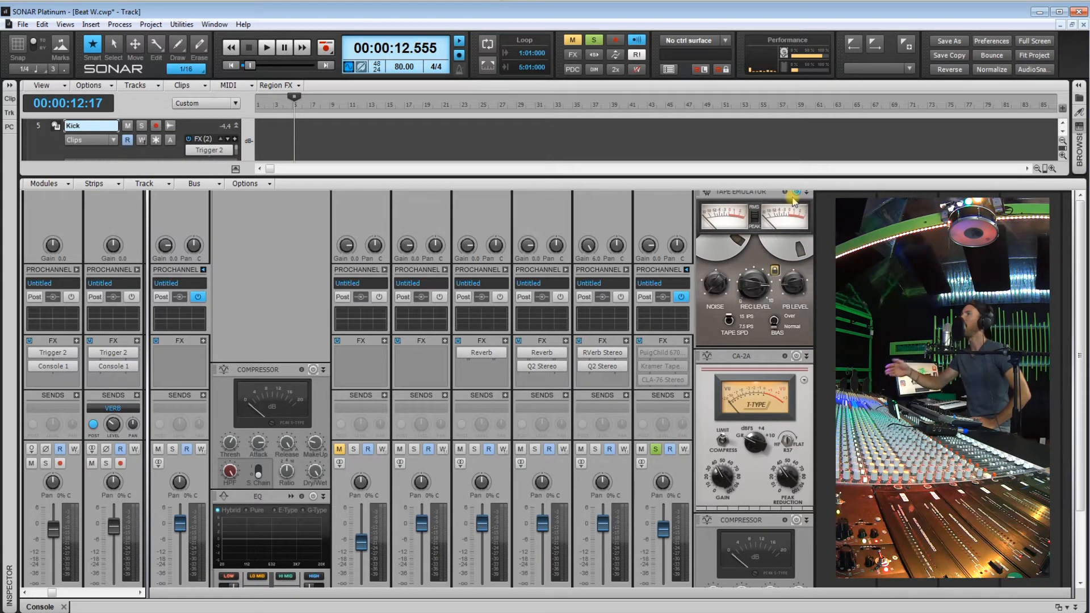
key(space)
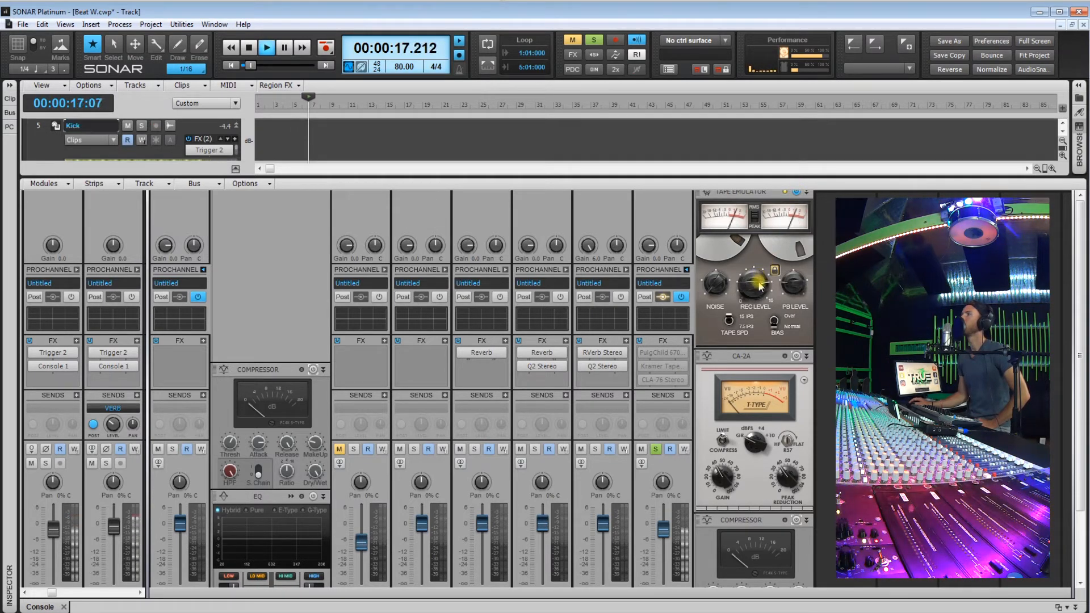
click(797, 195)
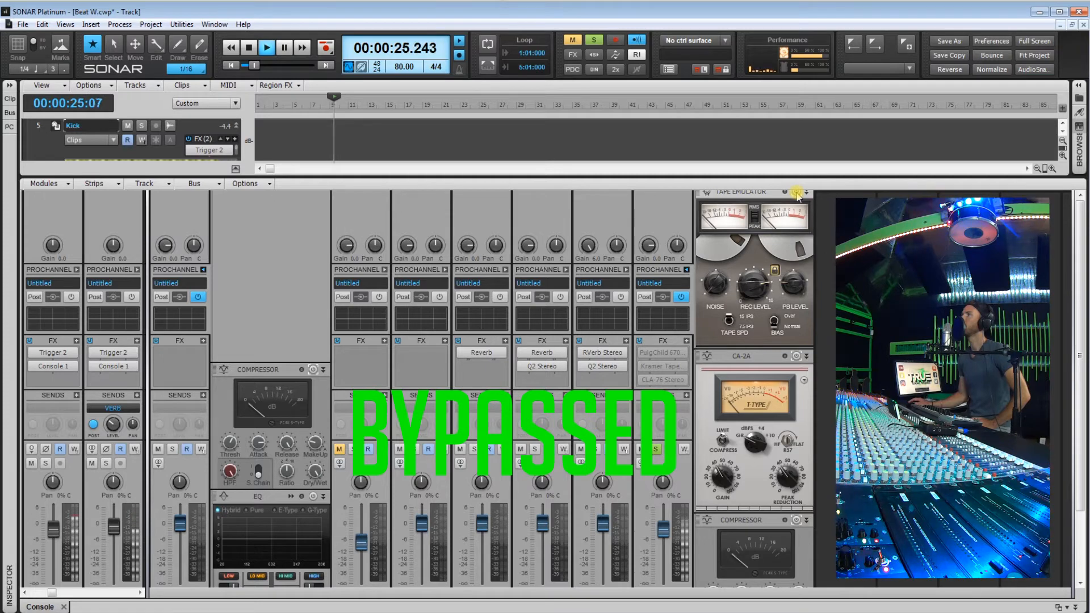
click(796, 192)
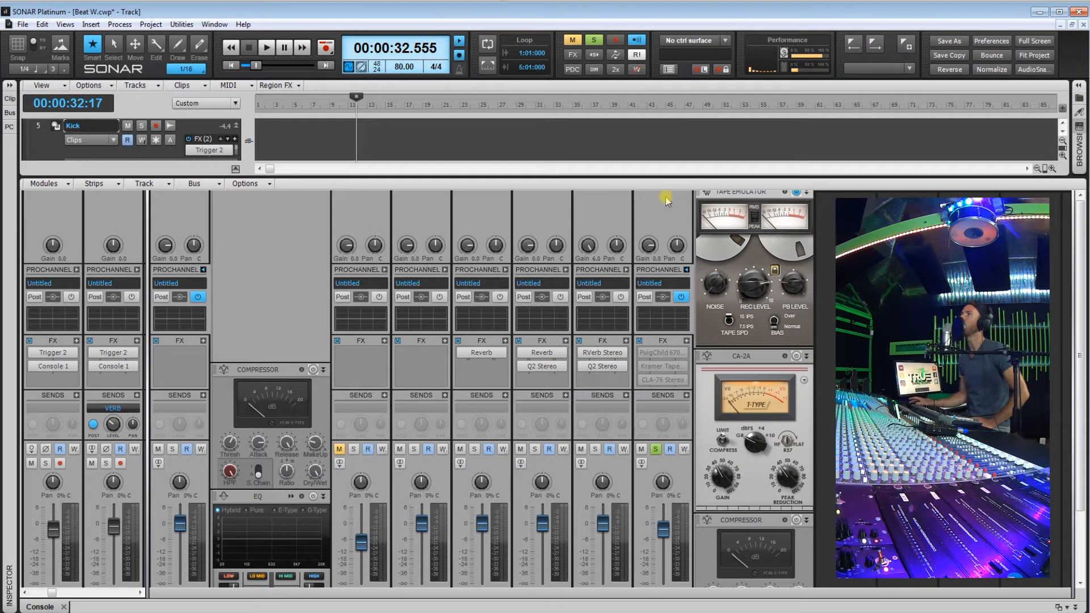
Play the drums from about 13 seconds and toggle the Tape Emulator's tape speed switch during playback
click(295, 130)
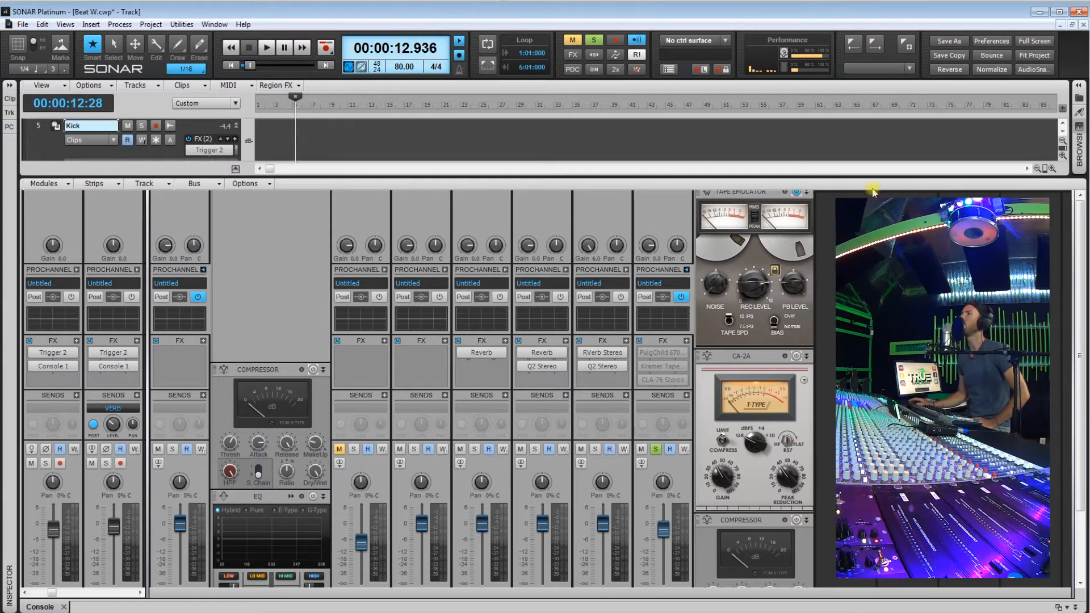
key(space)
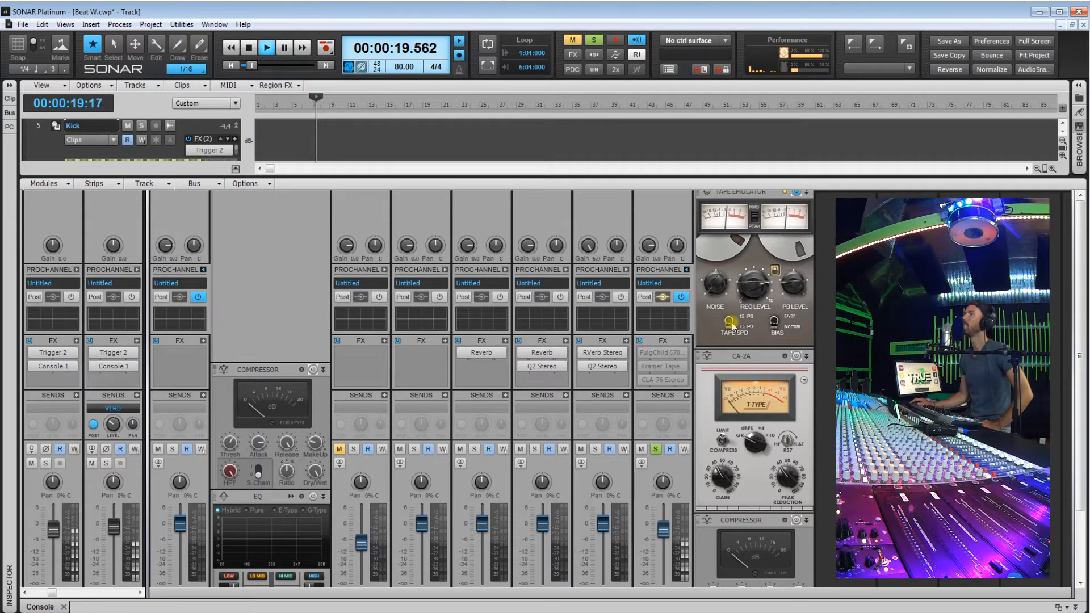
click(732, 326)
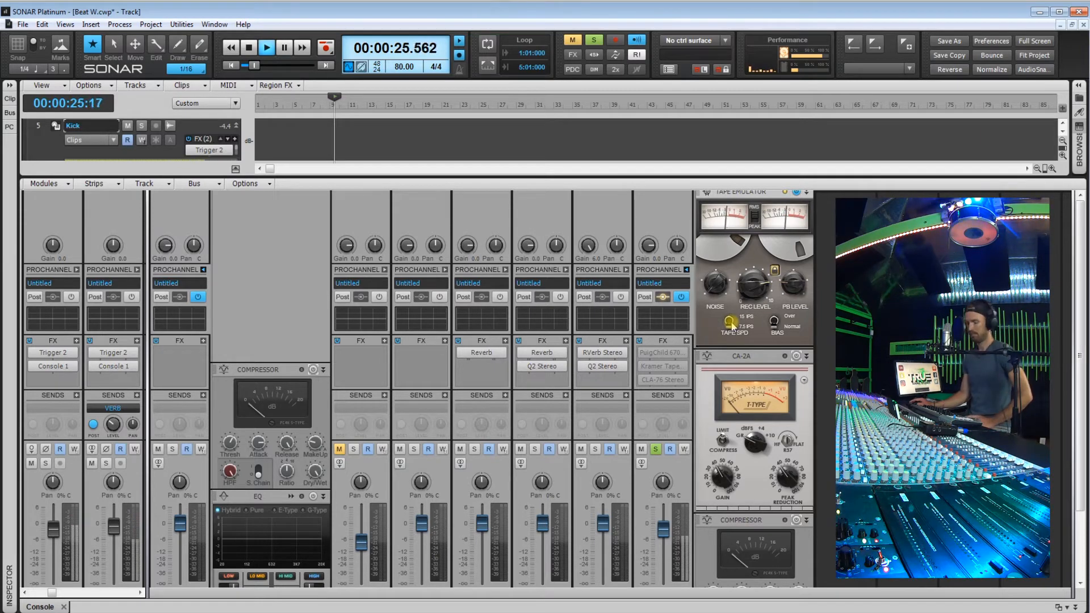
key(space)
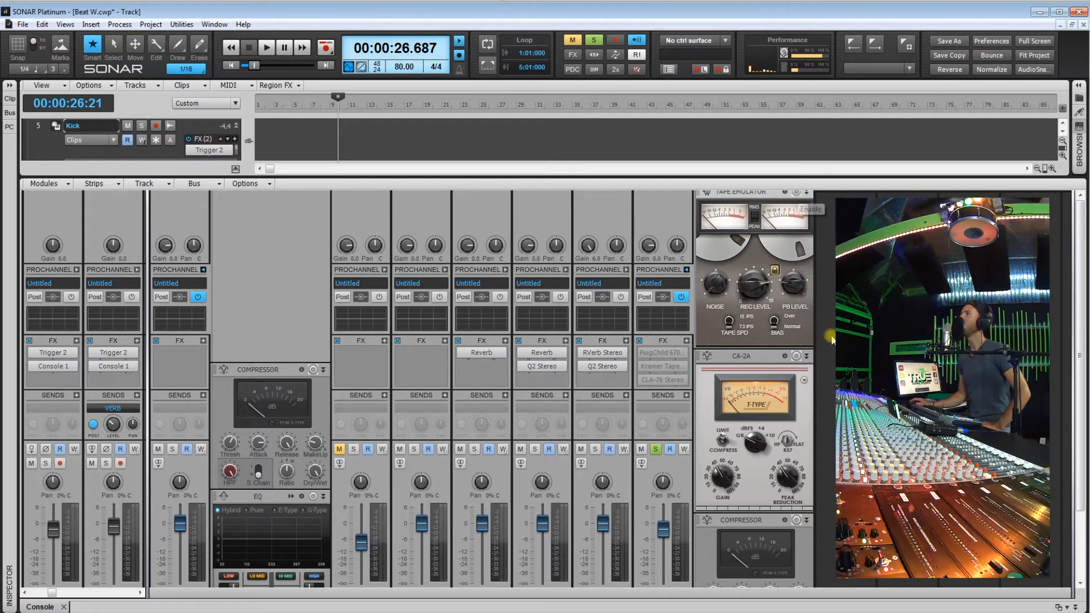
Enable the CA-2A on the Drums bus and adjust its peak reduction while playing the drums from about 15 seconds
scroll(831, 337, down, 3)
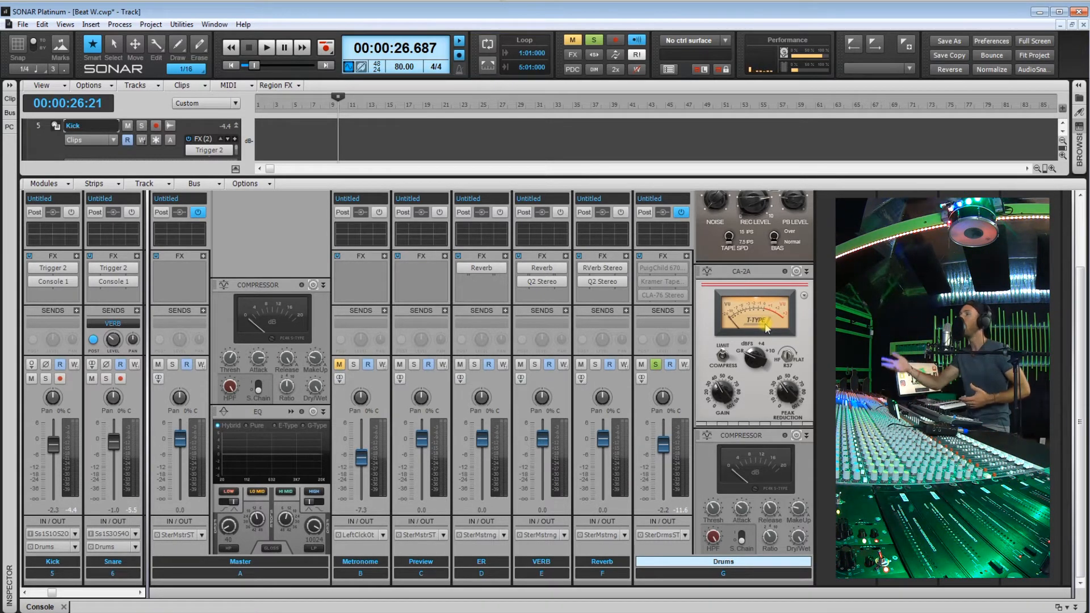
click(796, 273)
scroll(796, 276, up, 3)
scroll(783, 272, down, 2)
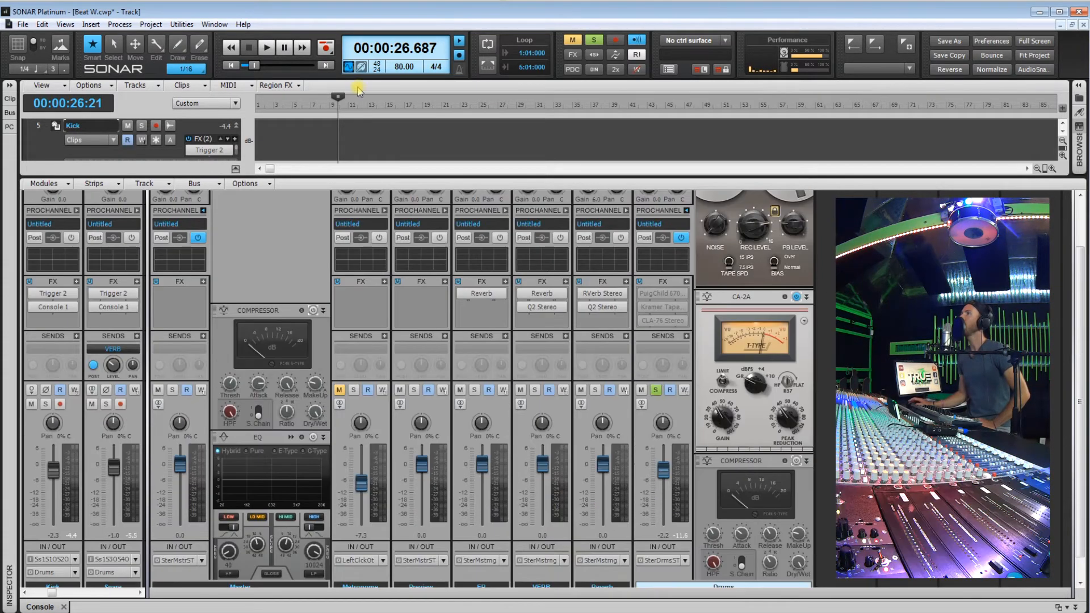
click(304, 132)
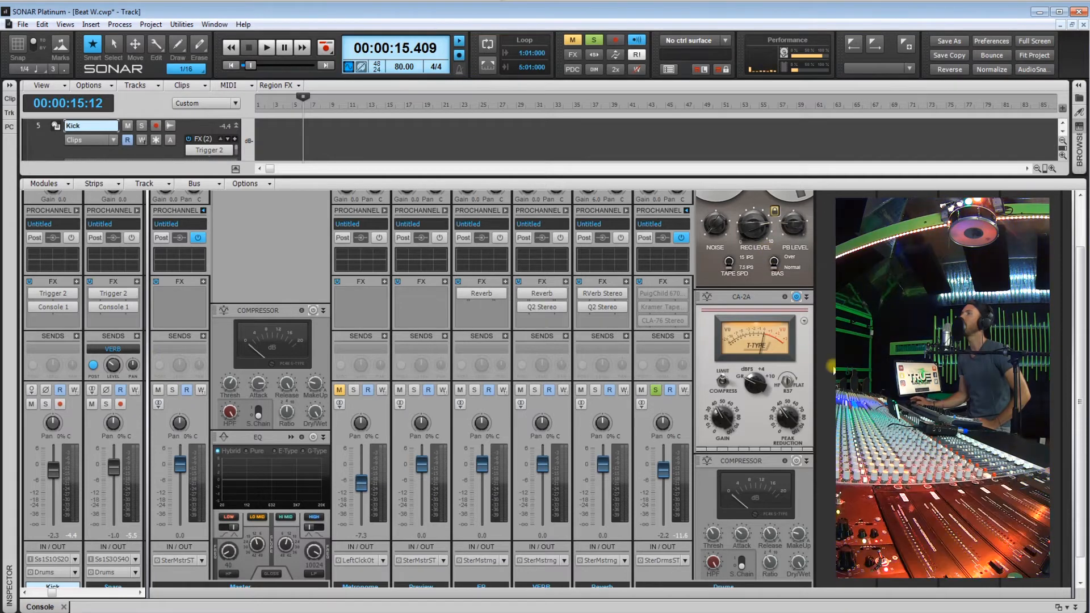
key(space)
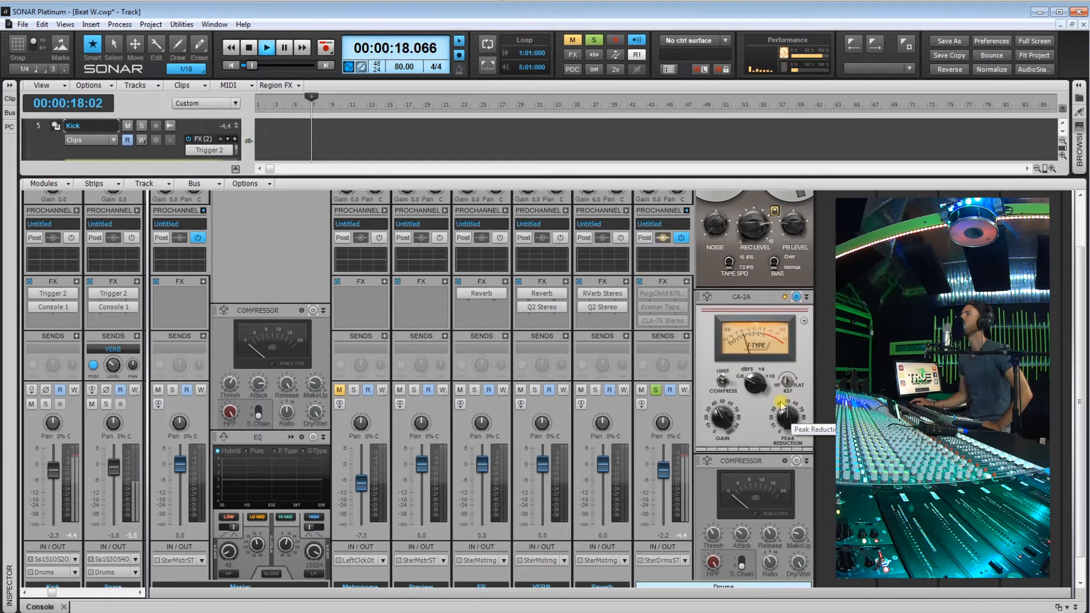
drag(780, 402, 782, 414)
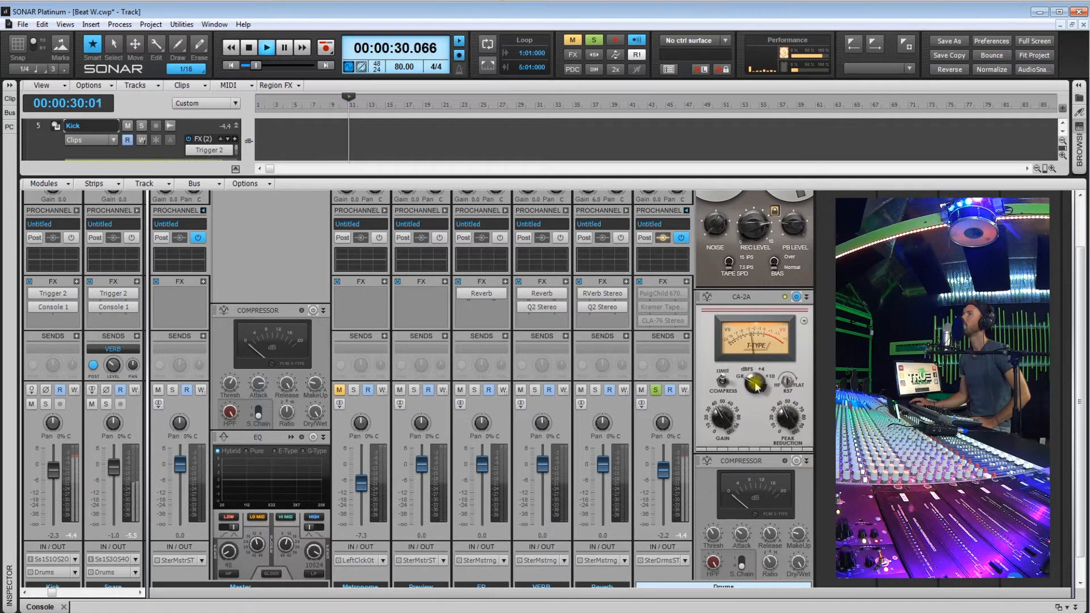
key(space)
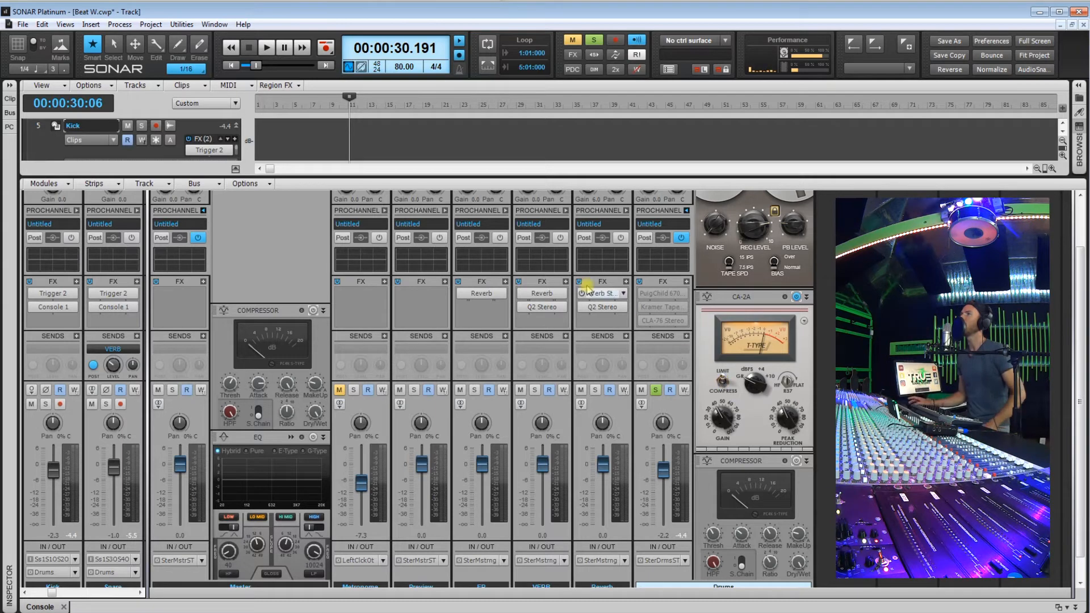
Replay the drums, toggle the CA-2A's Limit/Compress switch, and compare the sound with the compressor bypassed and enabled
click(303, 130)
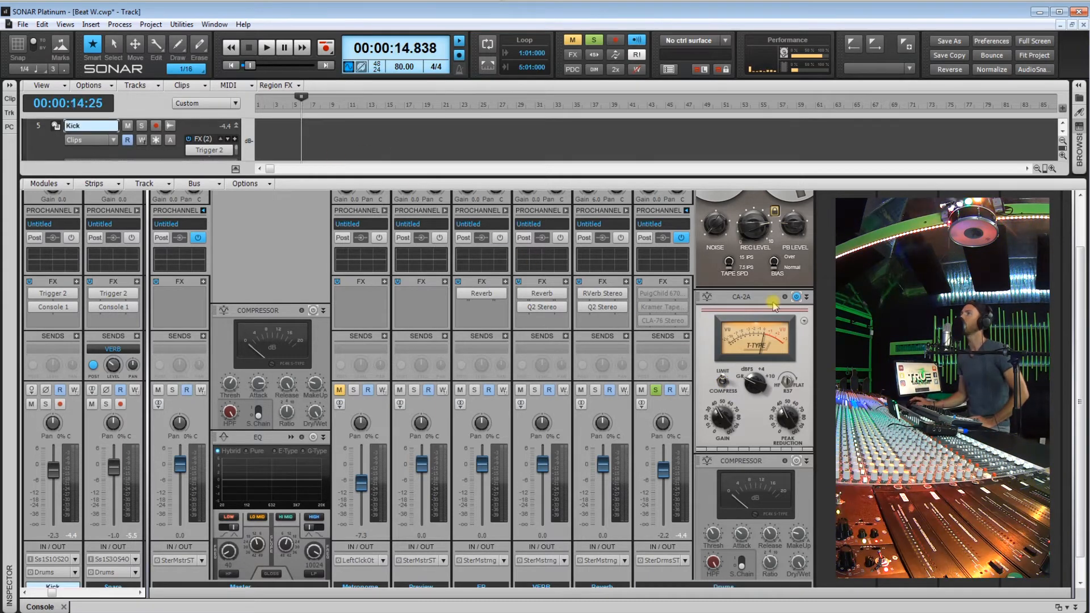
key(space)
click(722, 385)
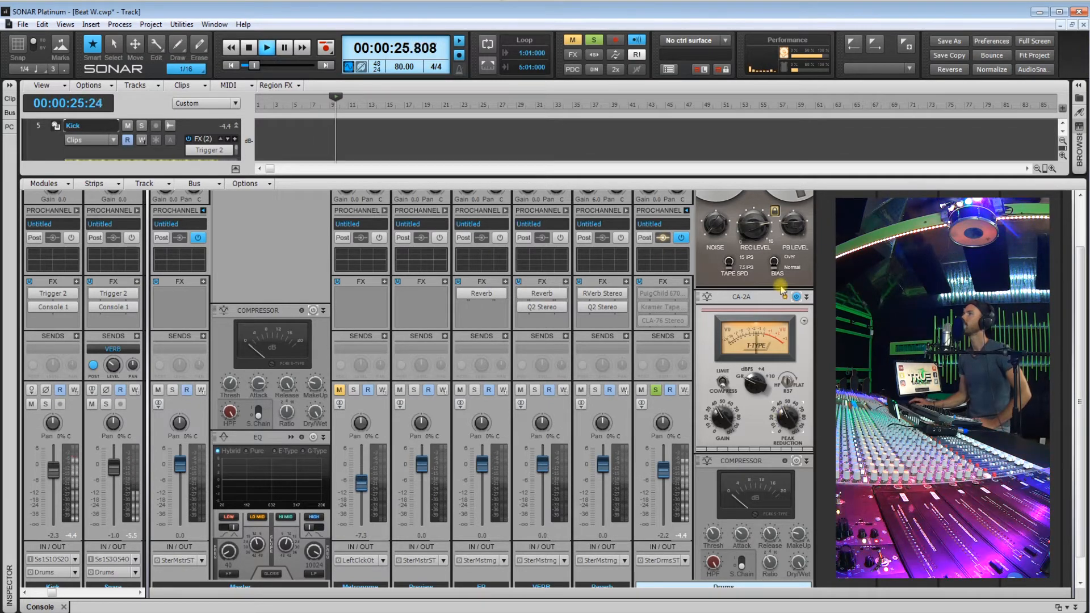
click(796, 297)
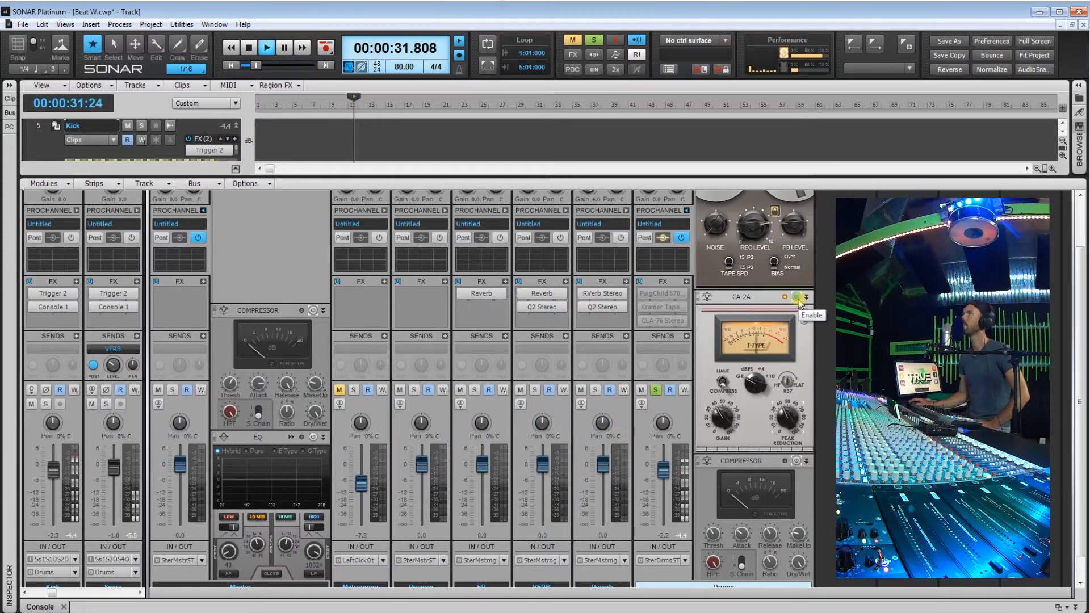
click(798, 298)
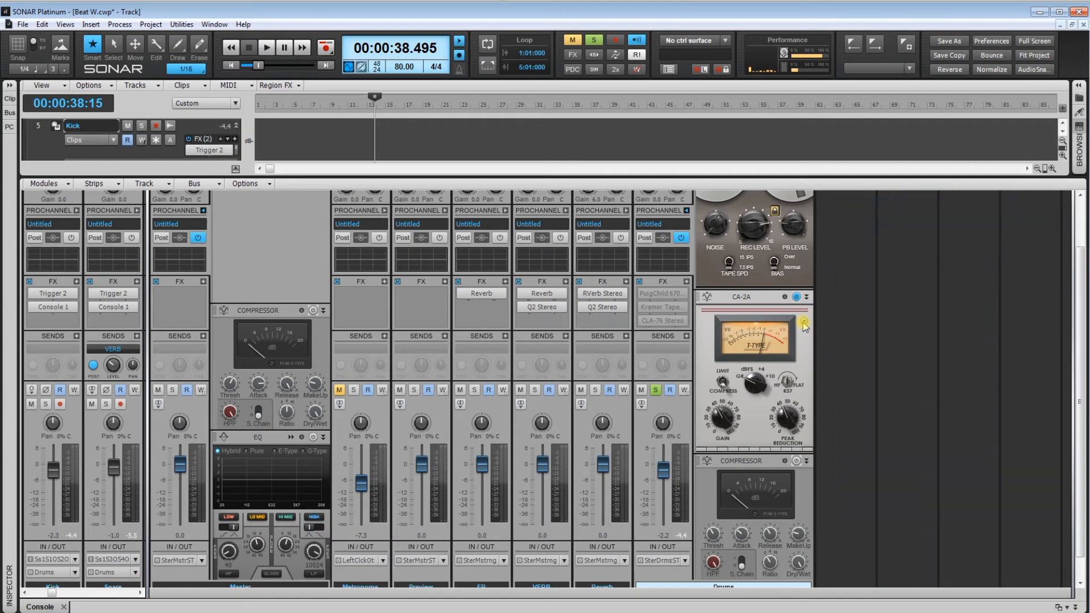
Set the CA-2A's Photocell Memory to Fast Reset
click(803, 322)
mouse_move(846, 333)
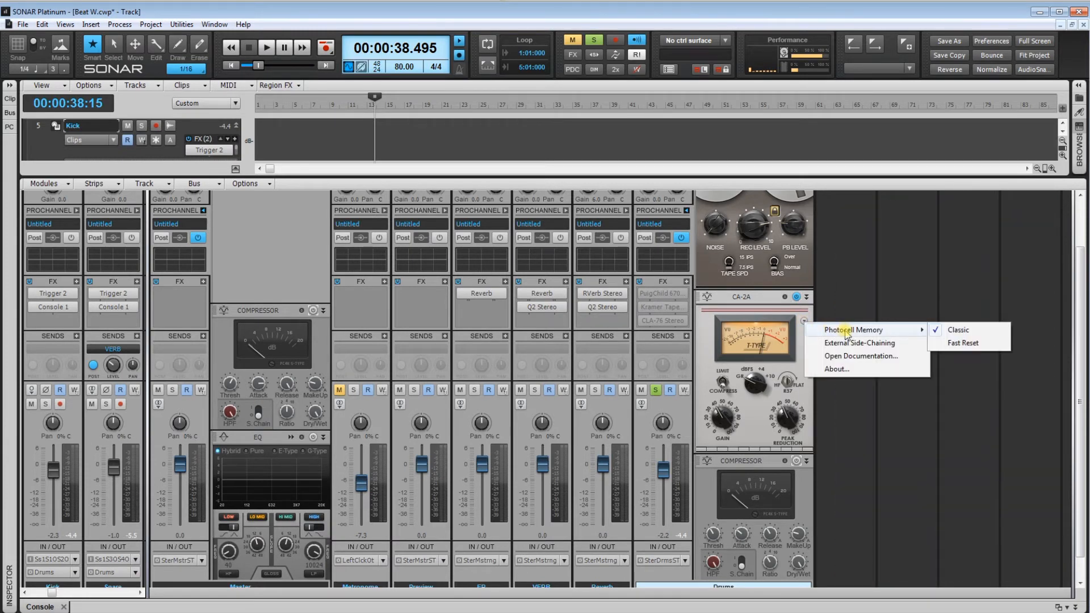
click(975, 344)
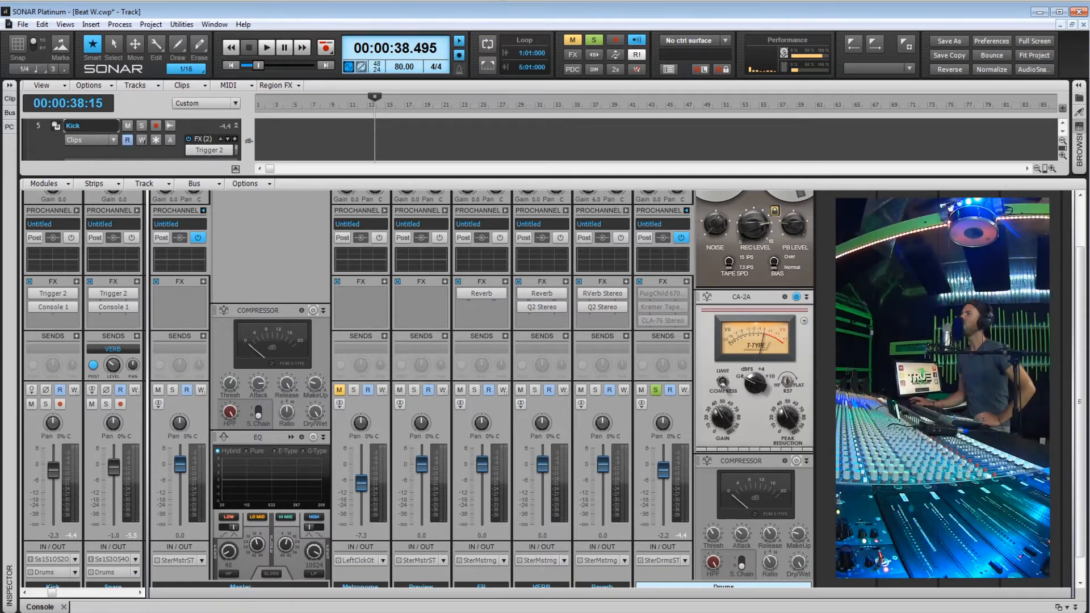
Play the drums from about 14 seconds with the Fast Reset setting and compare the CA-2A bypassed and enabled
click(302, 129)
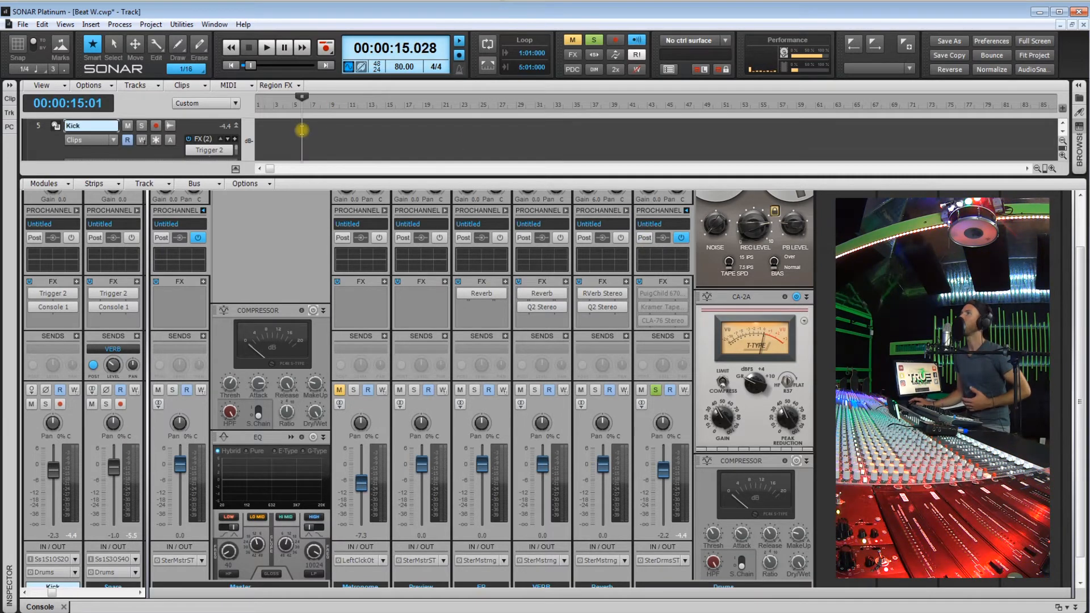
click(300, 130)
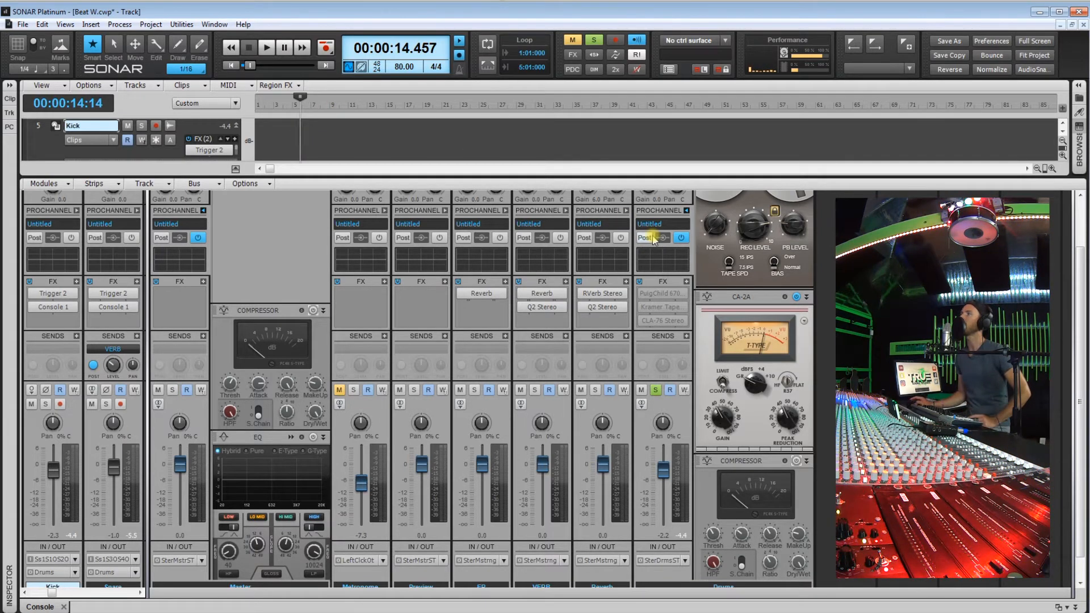
key(space)
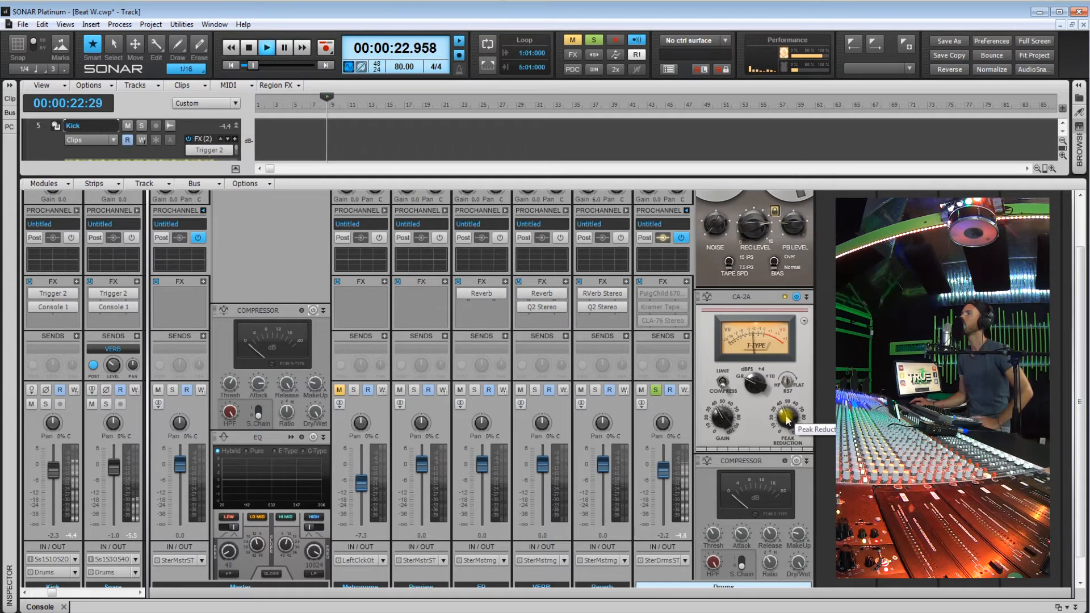
click(797, 297)
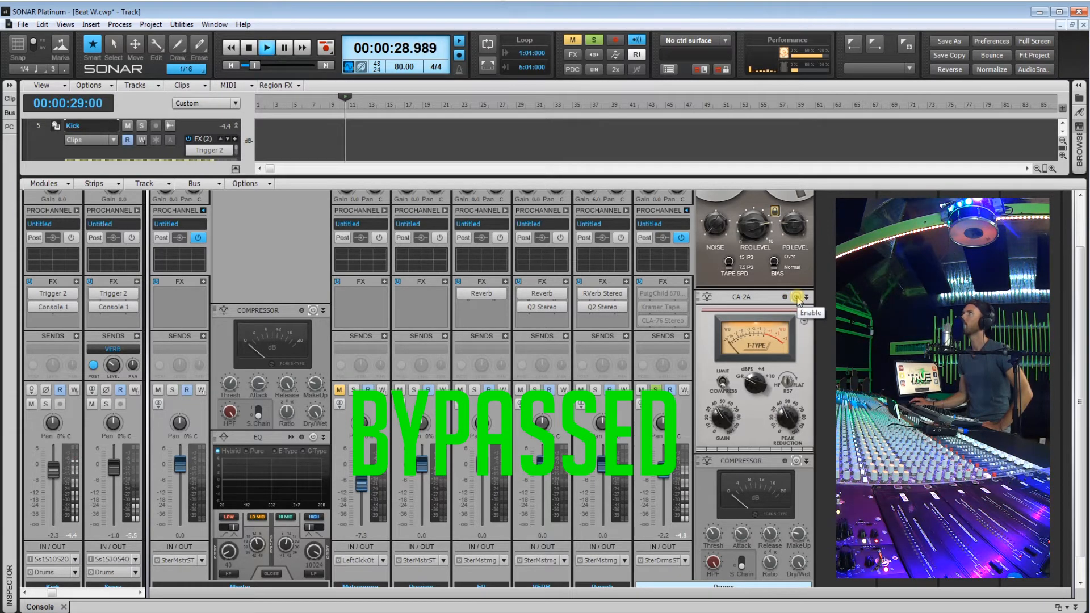
click(797, 297)
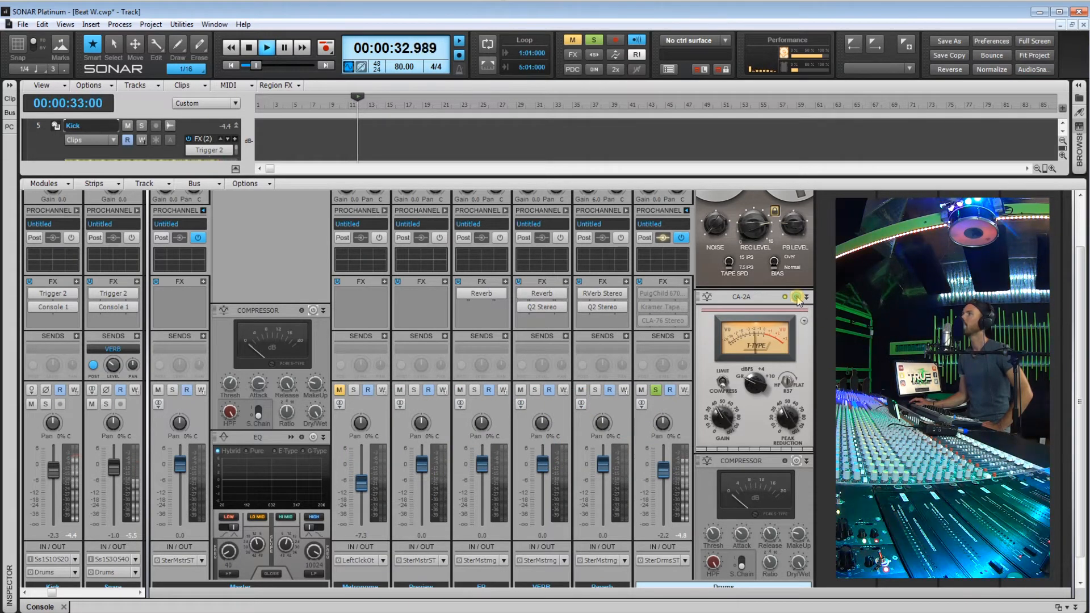
Bypass the CA-2A on the Drums bus, stop playback, and set its Photocell Memory back to Classic
click(797, 297)
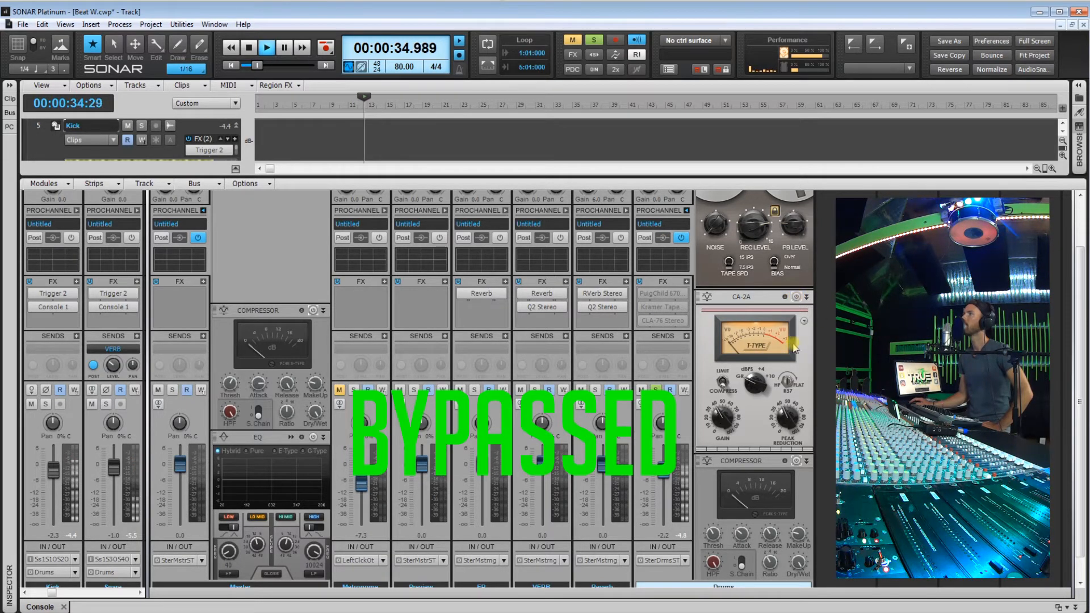
key(space)
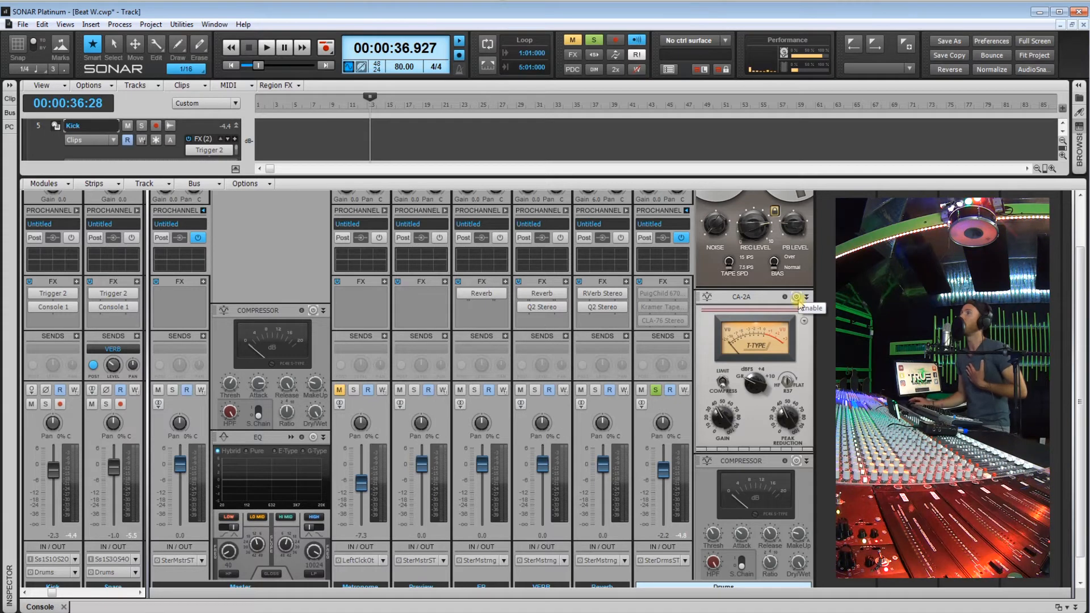
click(804, 321)
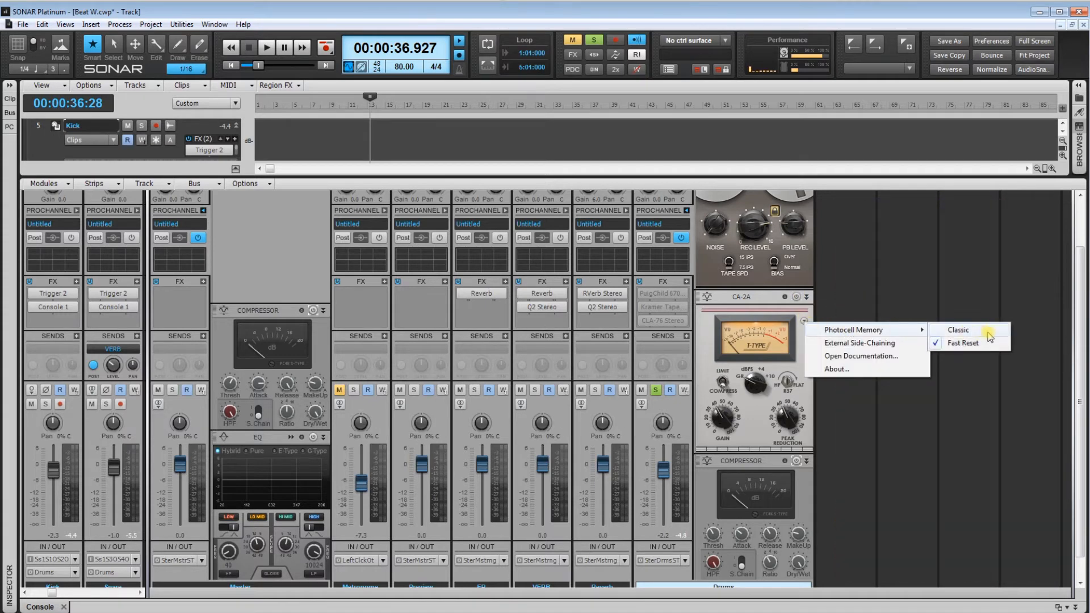
click(982, 331)
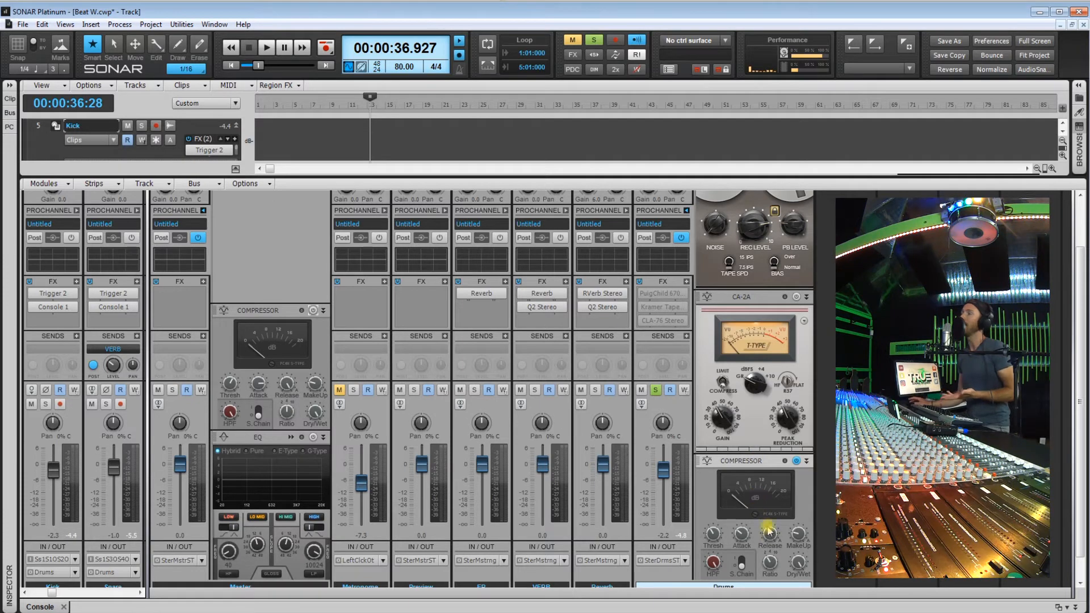
With the Drums bus Compressor module enabled, play the drums from about 14 seconds and adjust its threshold
mouse_move(770, 543)
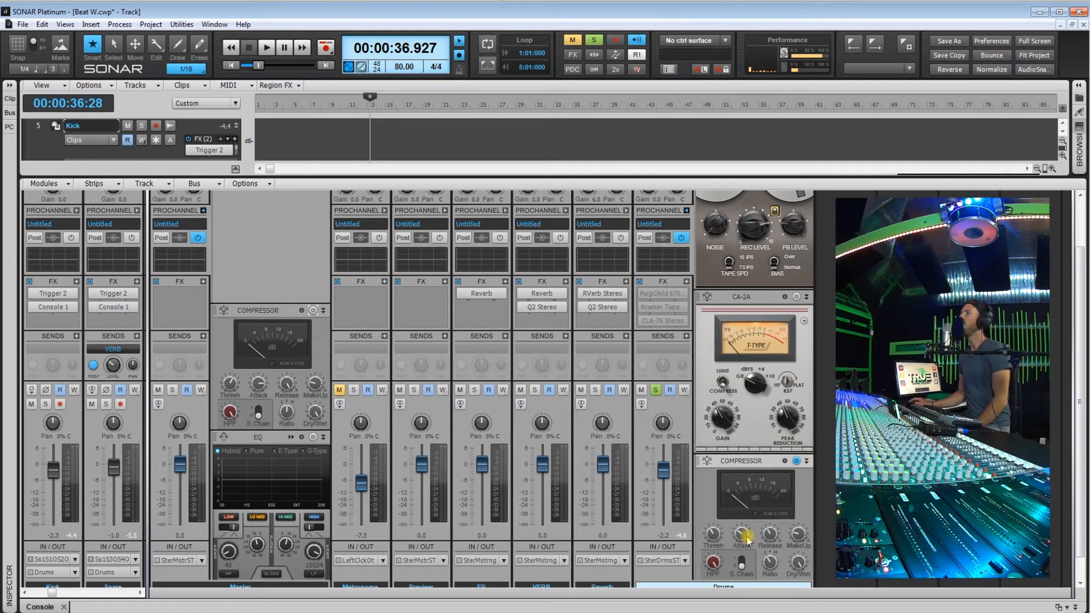
mouse_move(740, 532)
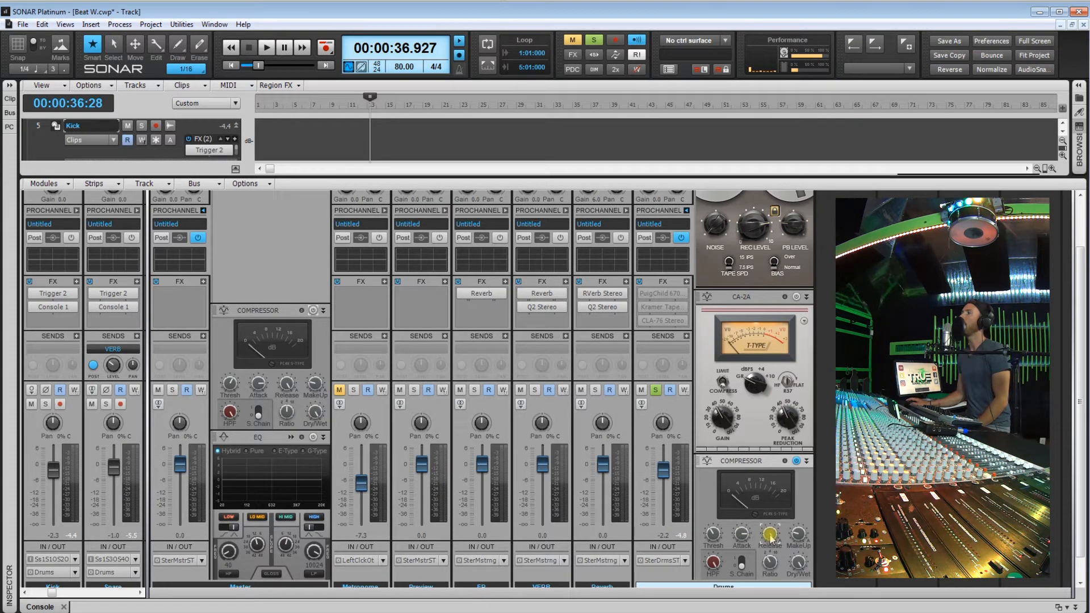
click(772, 562)
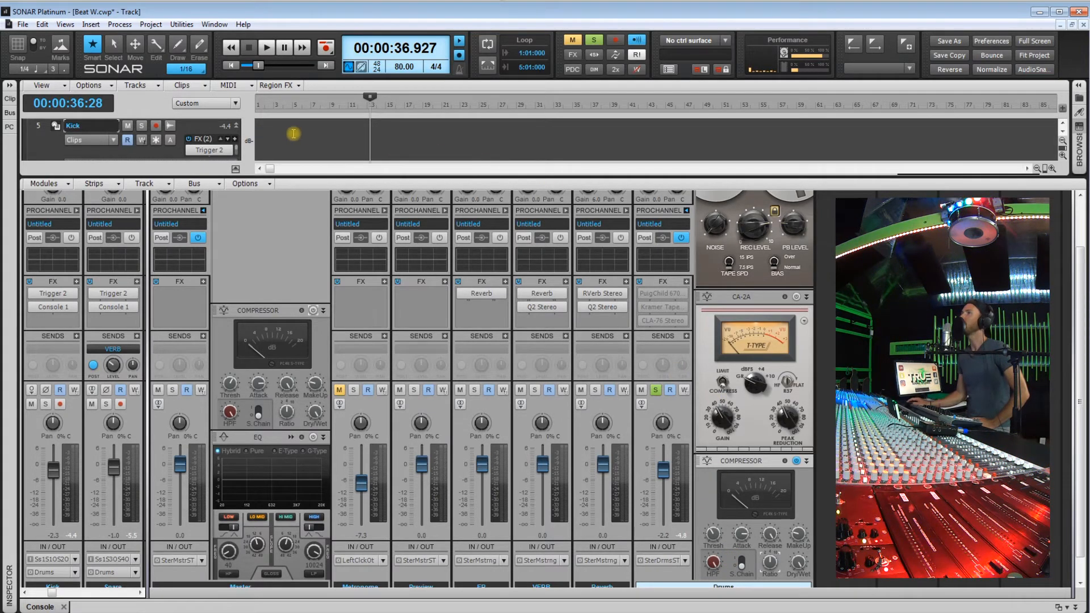
click(300, 133)
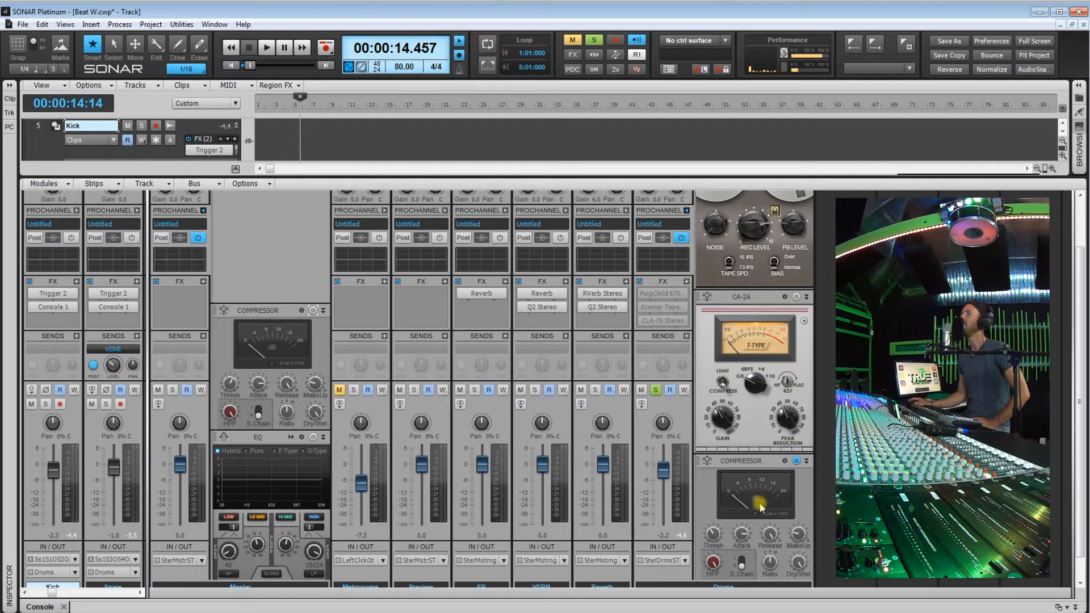
key(space)
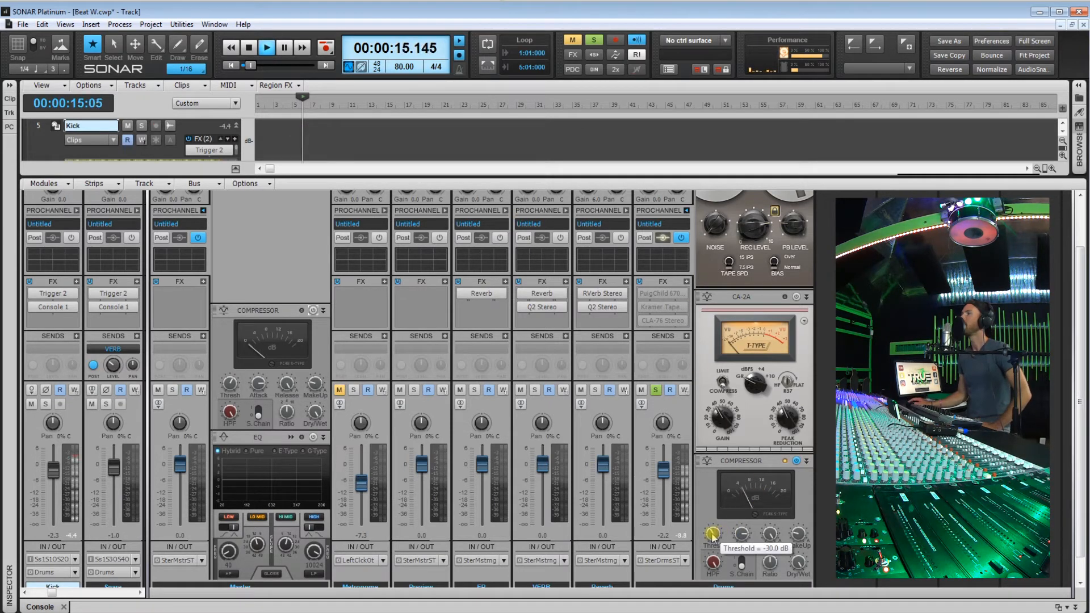
drag(713, 533, 713, 519)
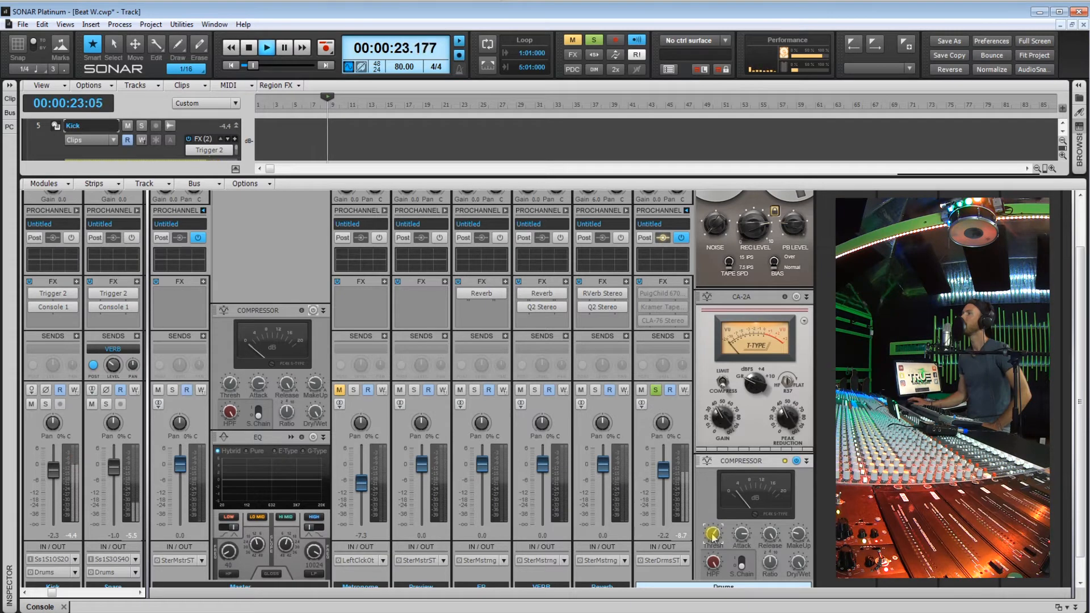
Compare the Drums bus Compressor bypassed and enabled, set its makeup gain to about 1.8, and stop playback with the module bypassed
click(798, 461)
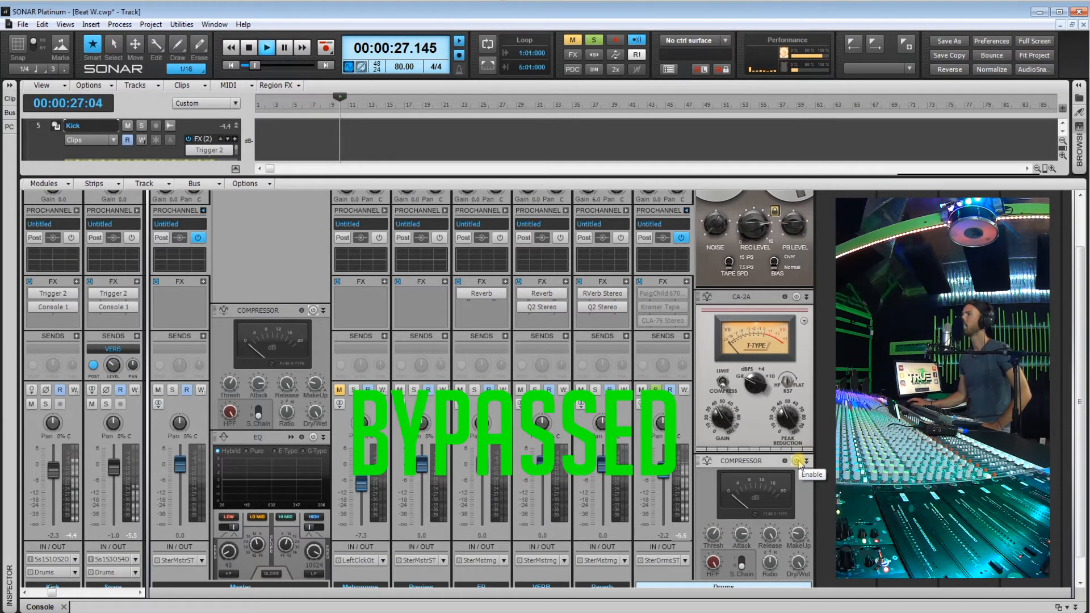
click(798, 460)
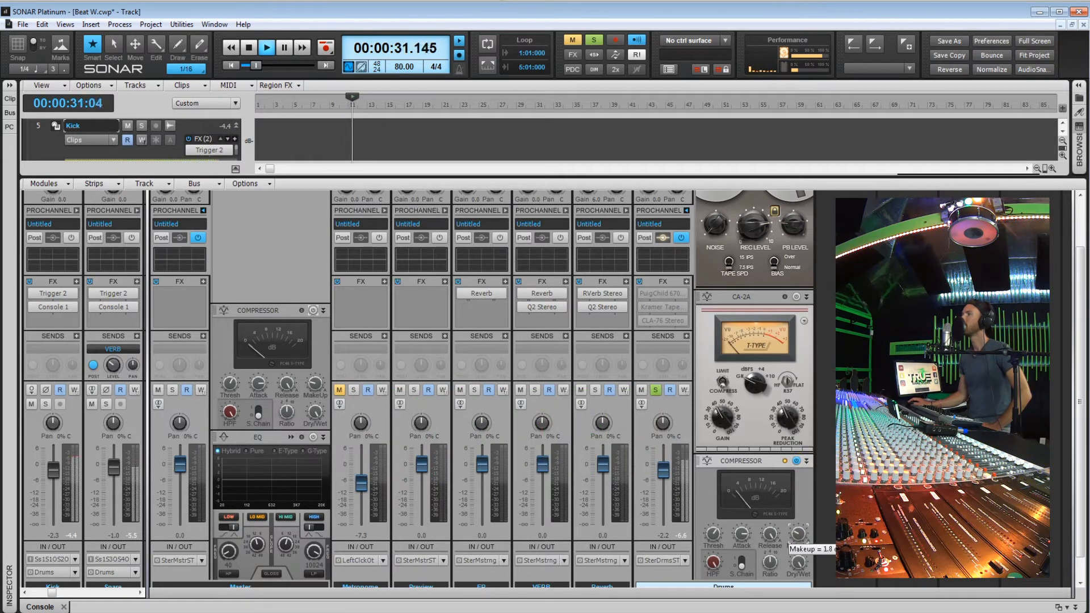
click(796, 462)
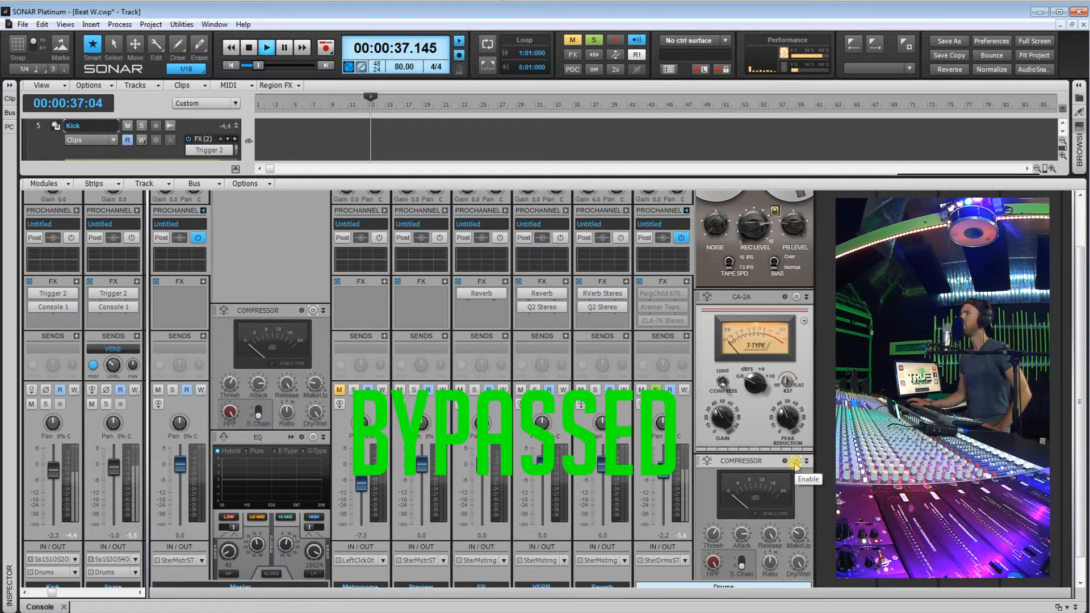
click(796, 461)
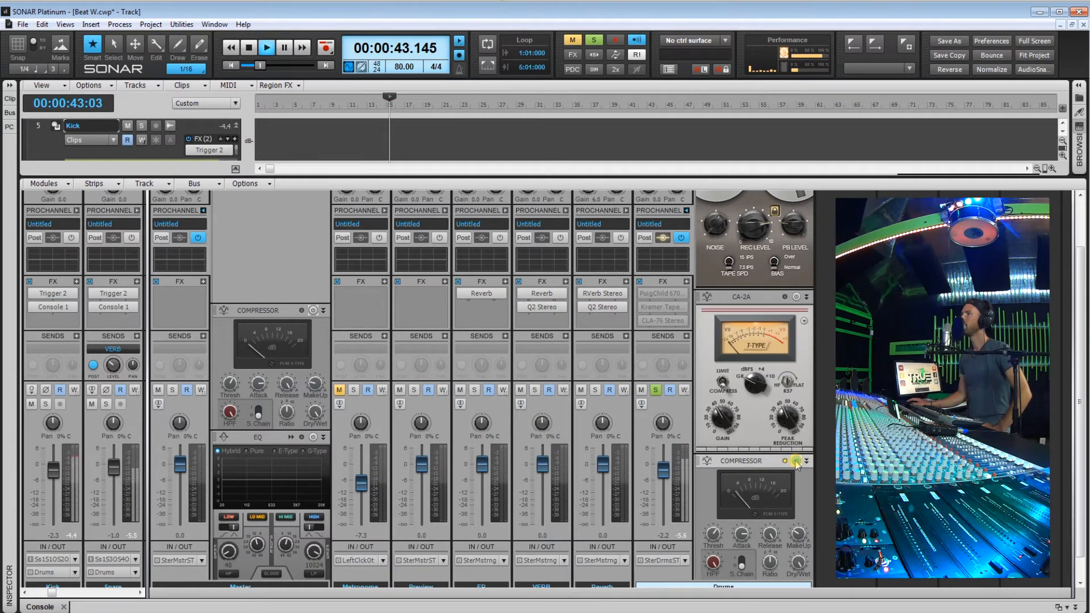
click(796, 461)
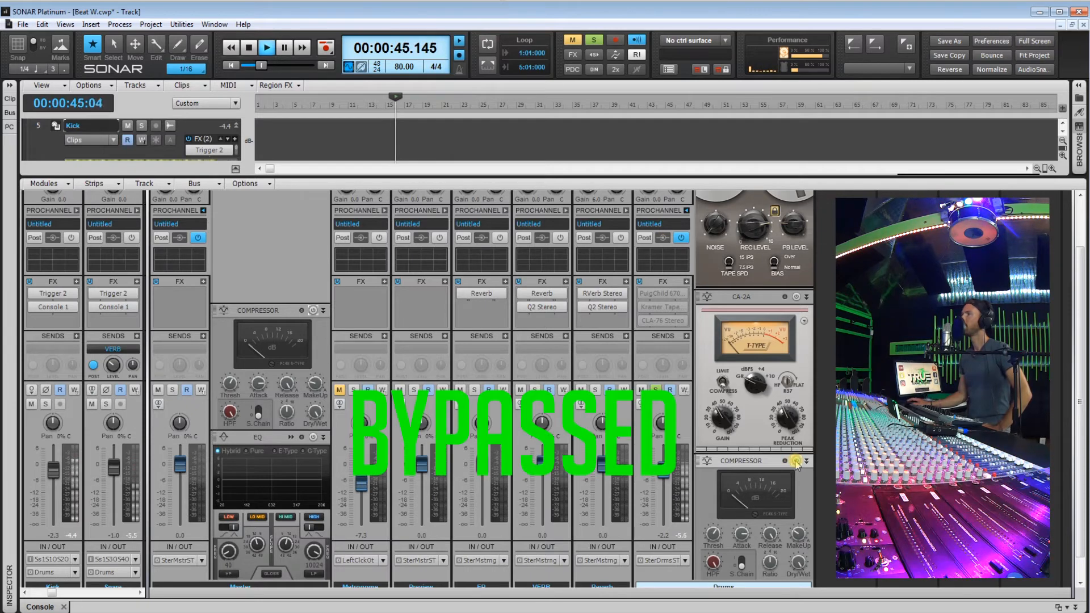
key(space)
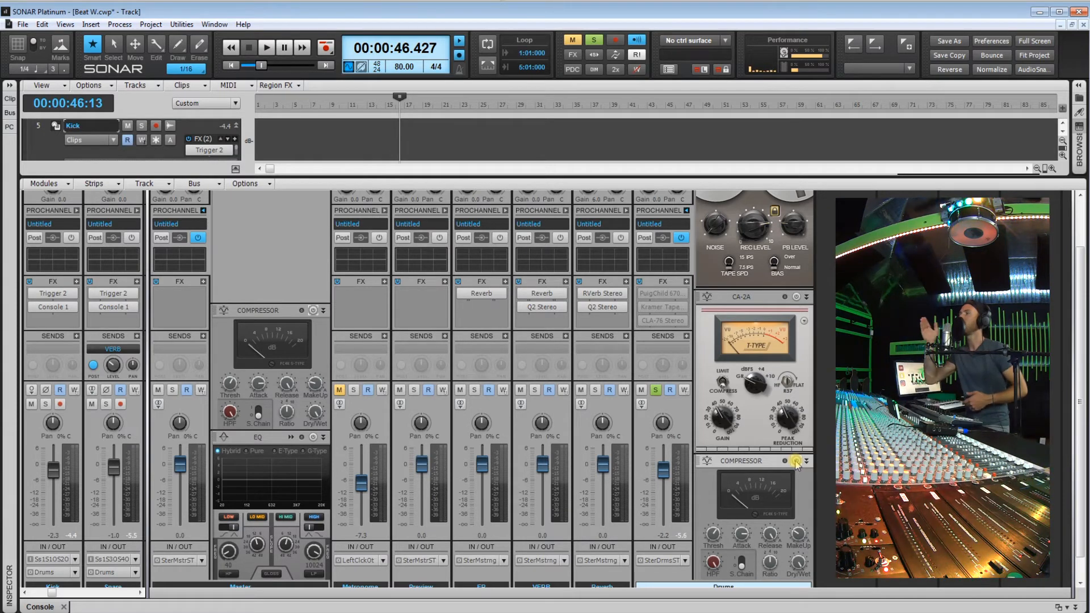
Open the PuigChild 670 on the Drums bus, set the playback position to about 14.8 seconds, and set the left time constant to 1
mouse_move(745, 538)
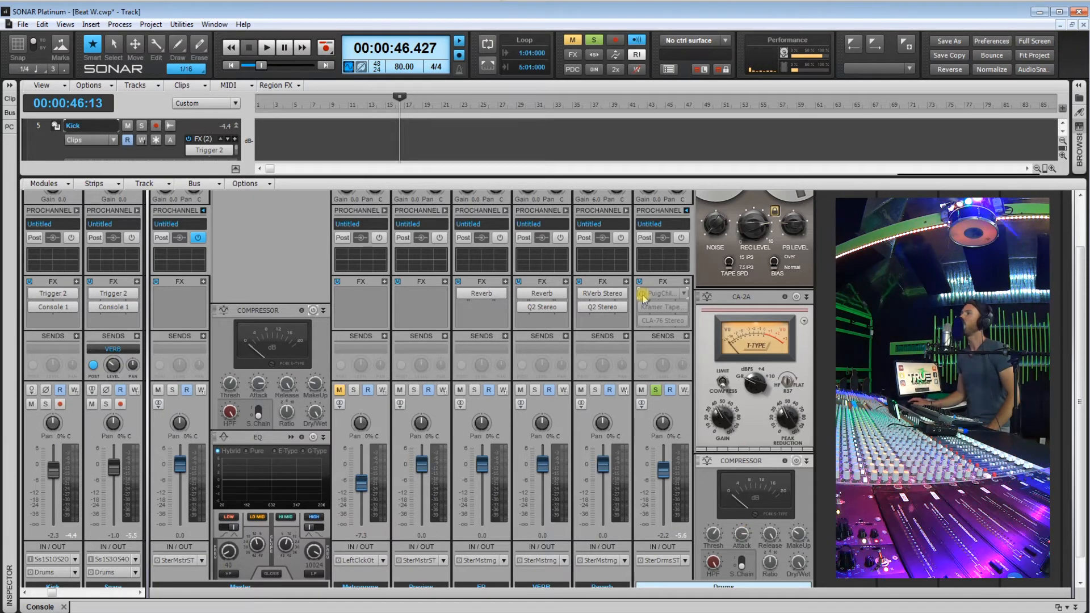
double_click(658, 293)
drag(489, 252, 450, 231)
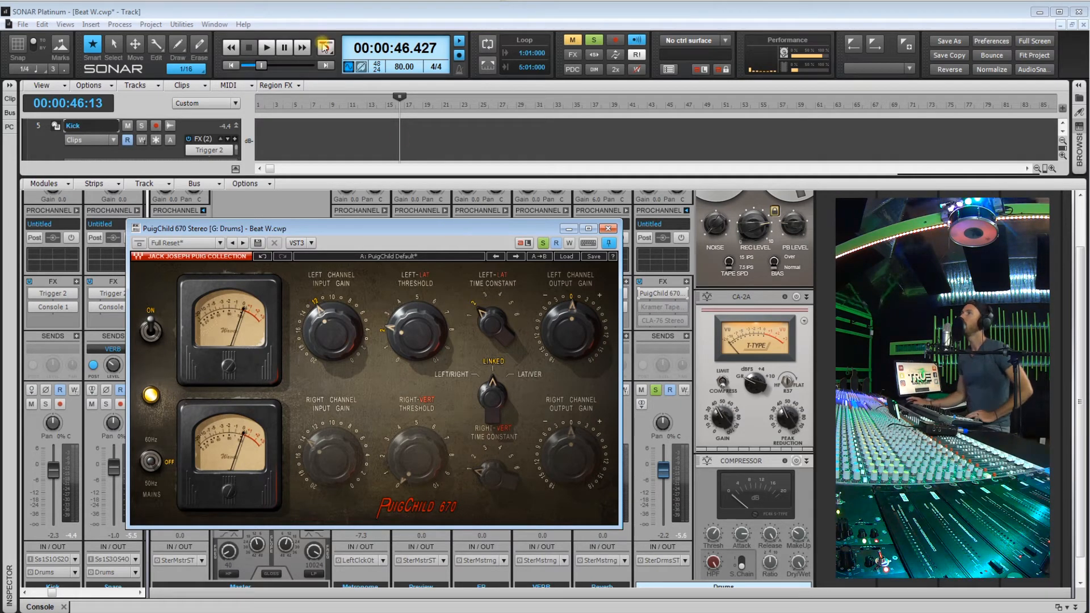
click(301, 101)
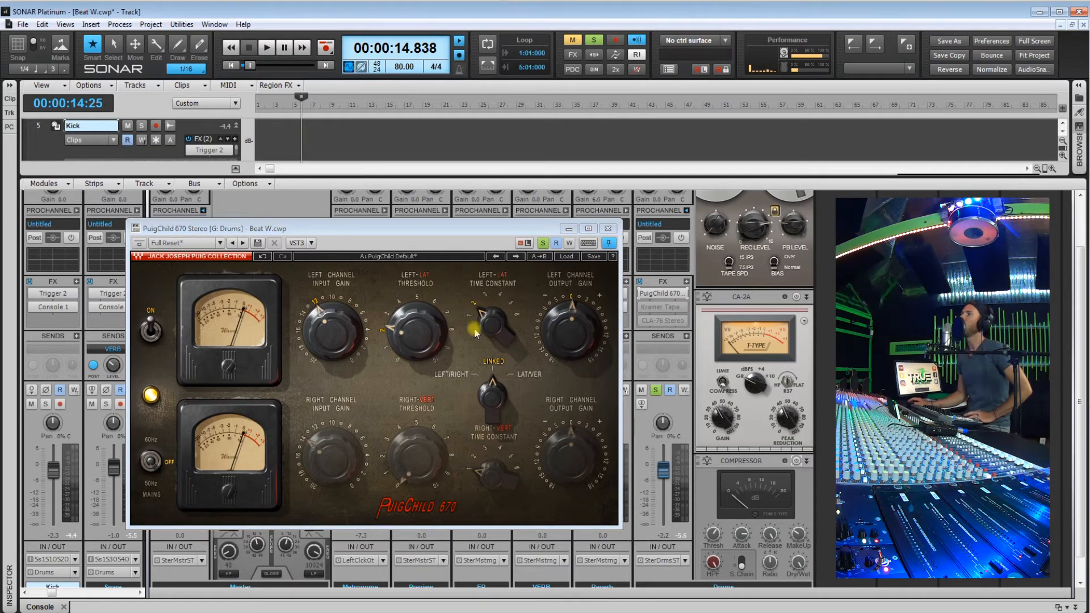
click(492, 324)
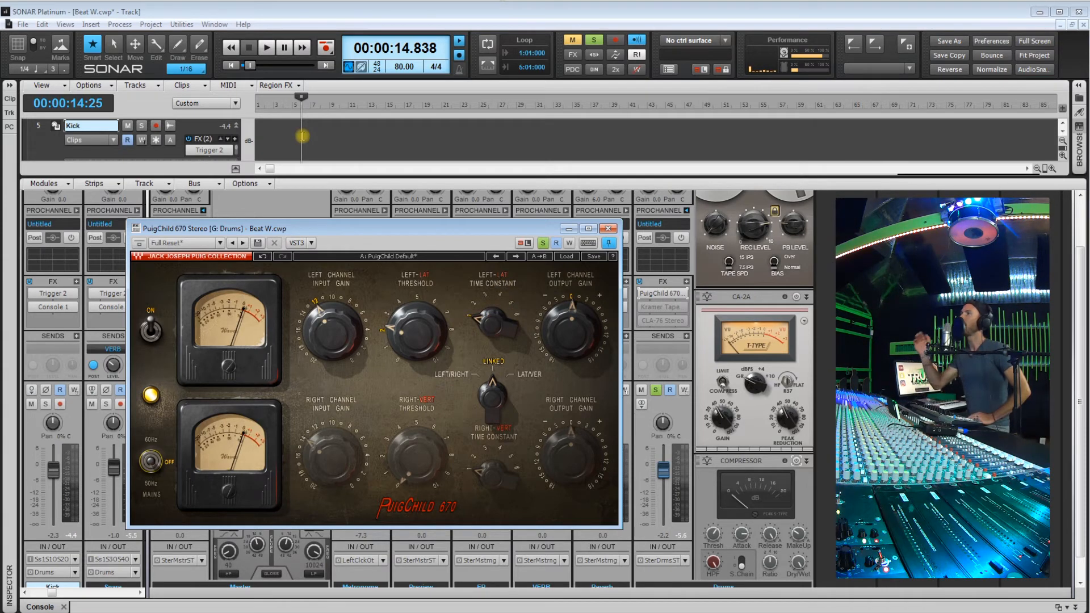
Play the drums while adjusting the PuigChild 670's threshold and trying time constants 2 and 3, finish on 2, and stop playback
key(space)
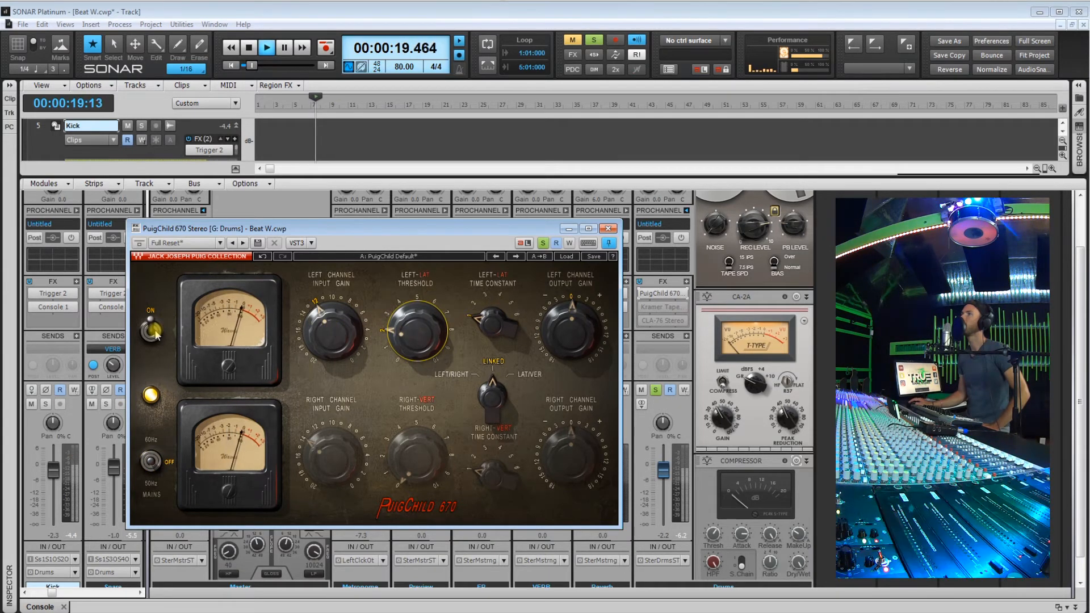
drag(399, 344, 399, 339)
drag(492, 326, 491, 320)
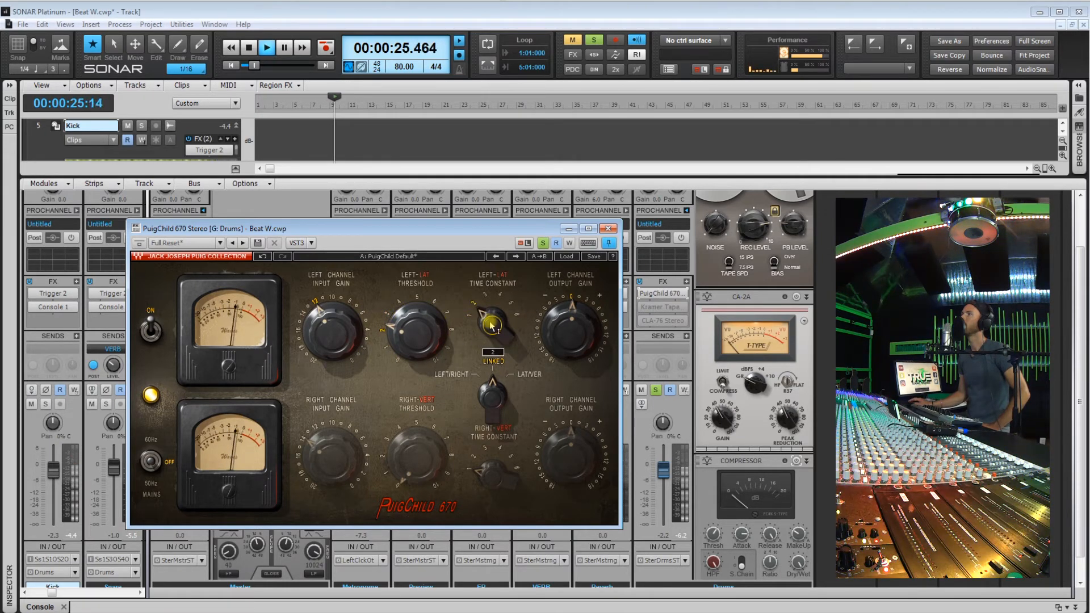
drag(423, 332, 423, 336)
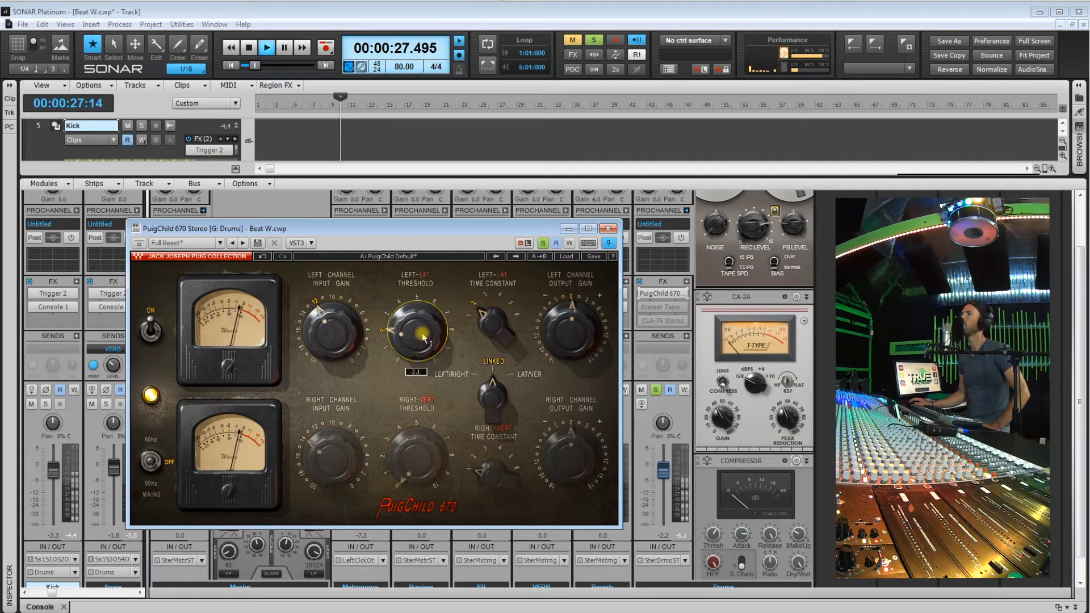
drag(489, 325, 488, 328)
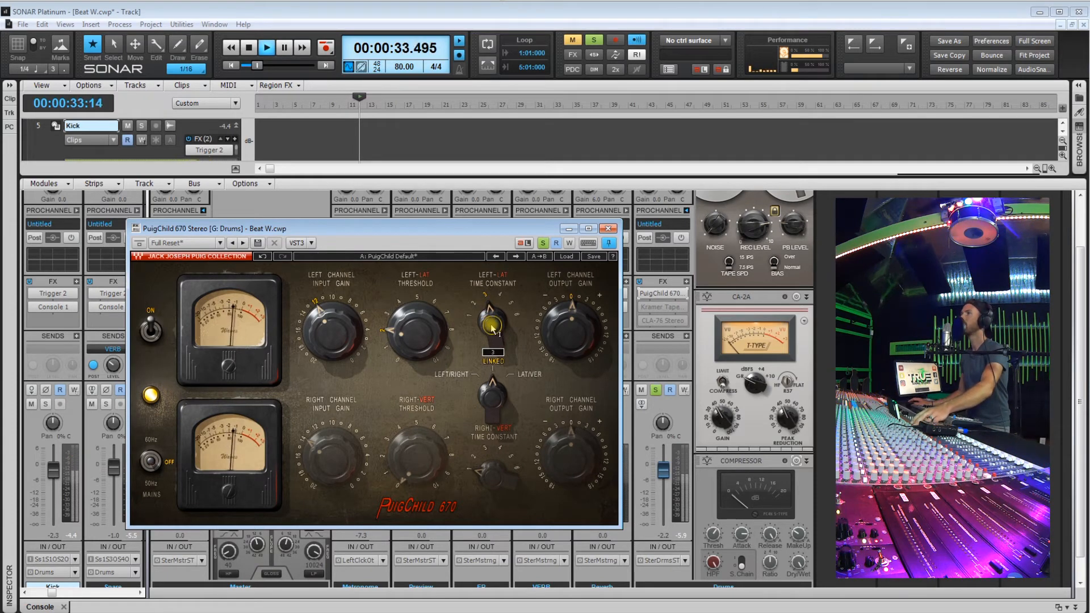
drag(492, 326, 492, 332)
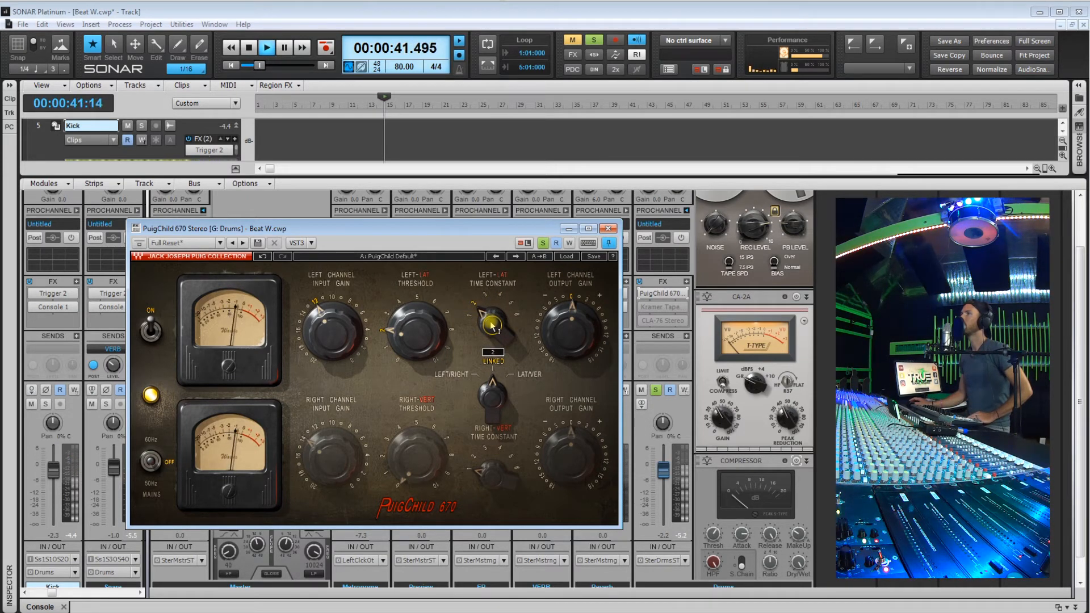
key(space)
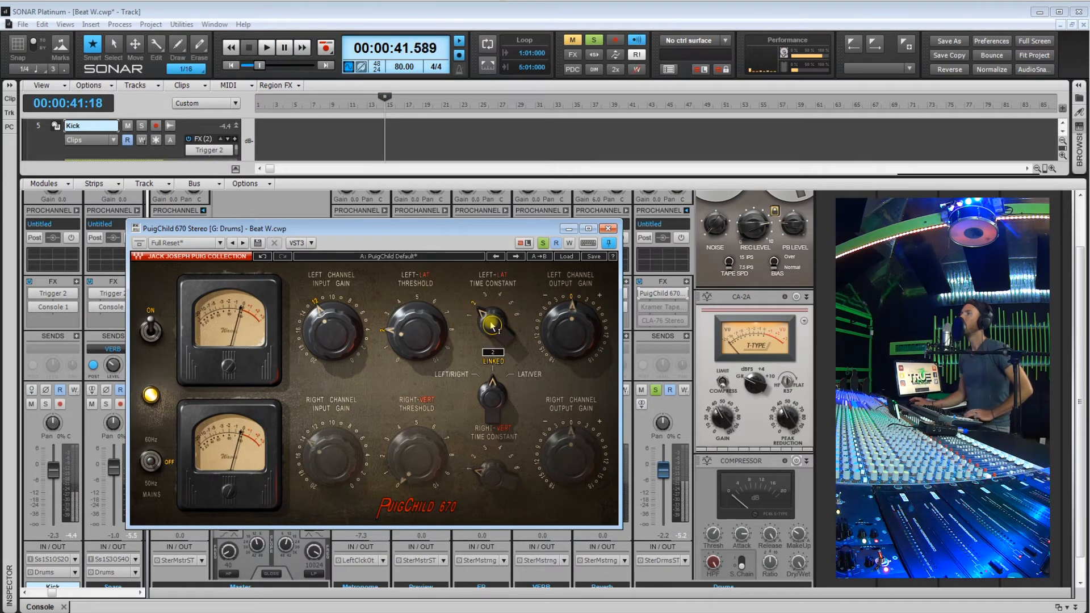
Replay the drums from about 15 seconds and compare the sound with the PuigChild 670 switched off and on
click(304, 125)
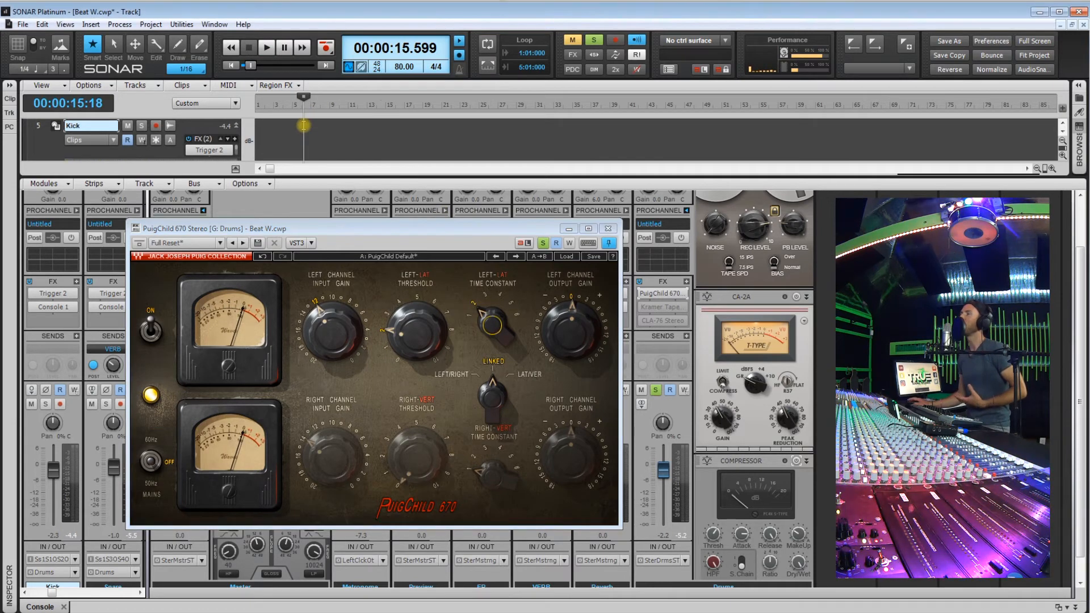
click(404, 232)
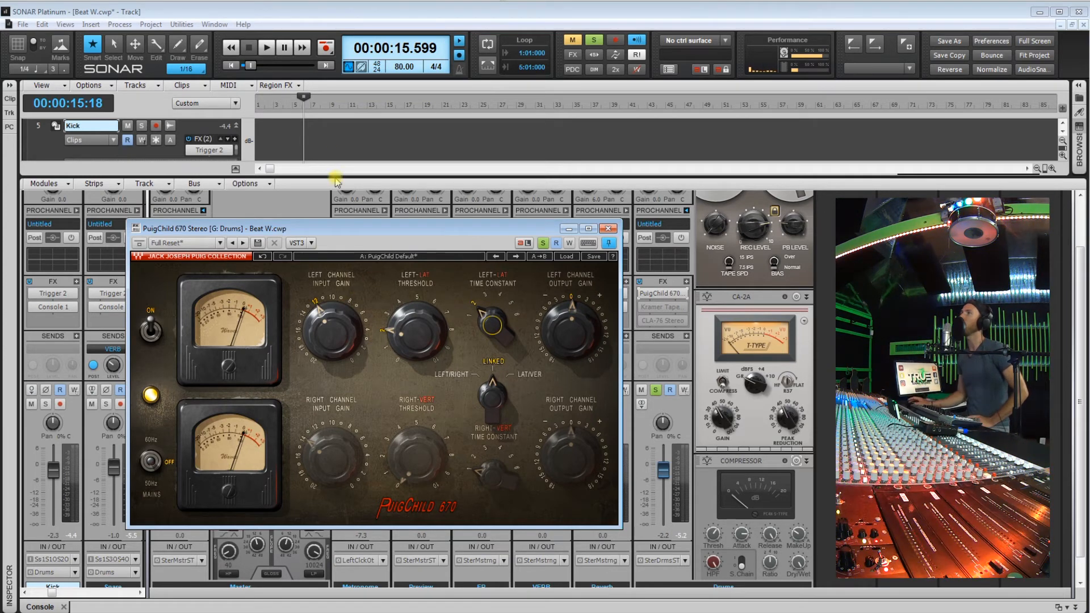
click(304, 127)
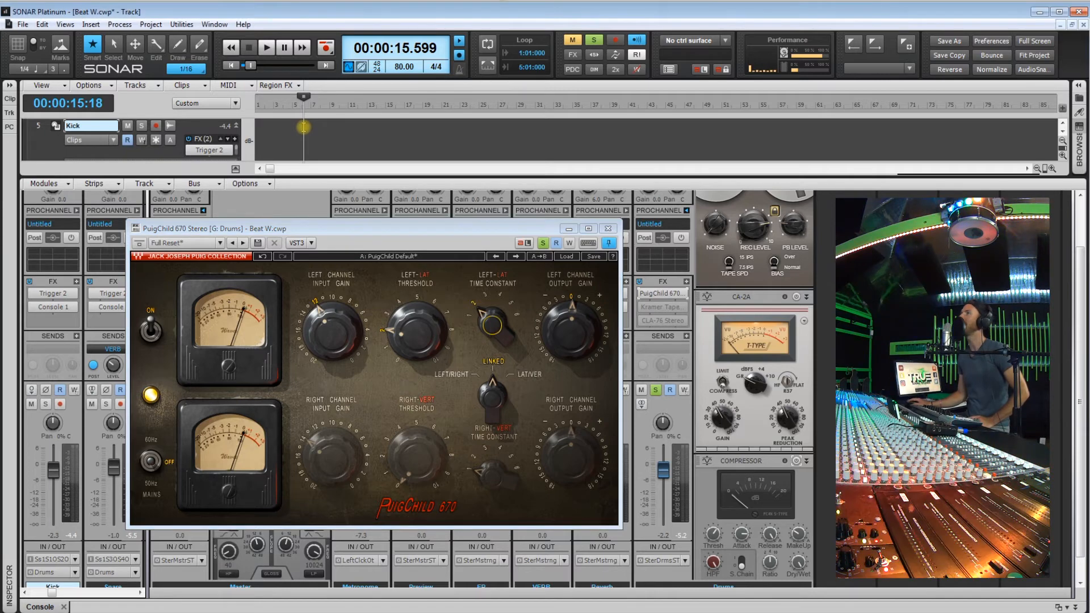
click(303, 127)
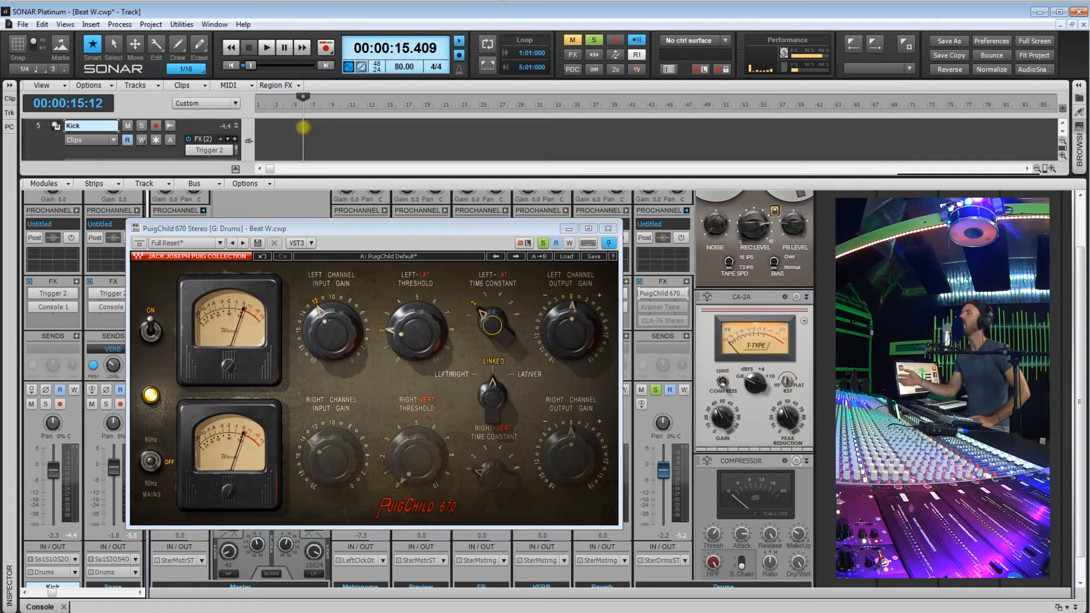
click(266, 48)
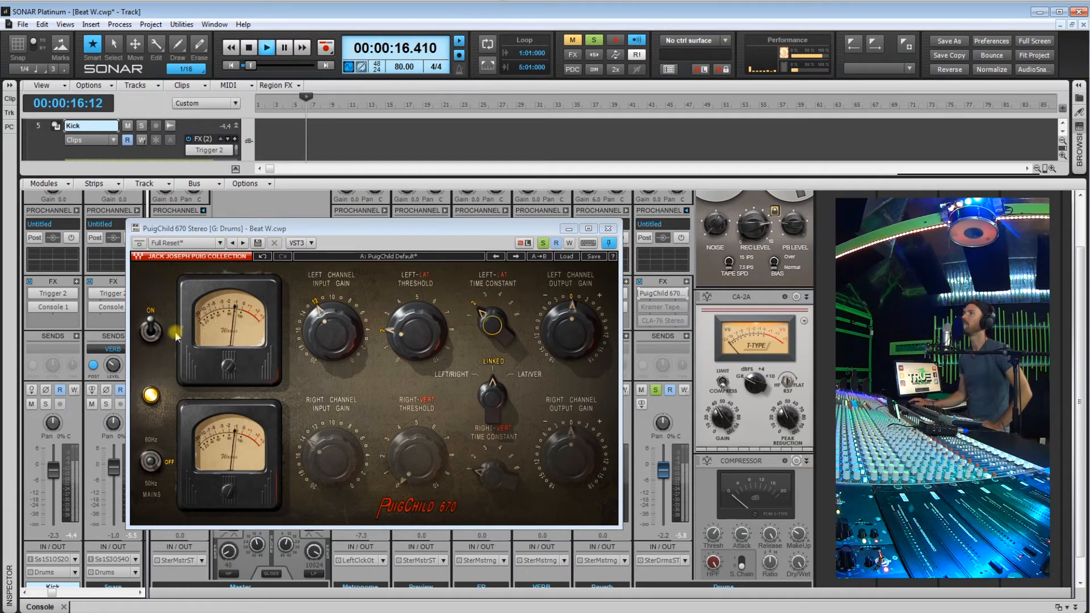
click(152, 329)
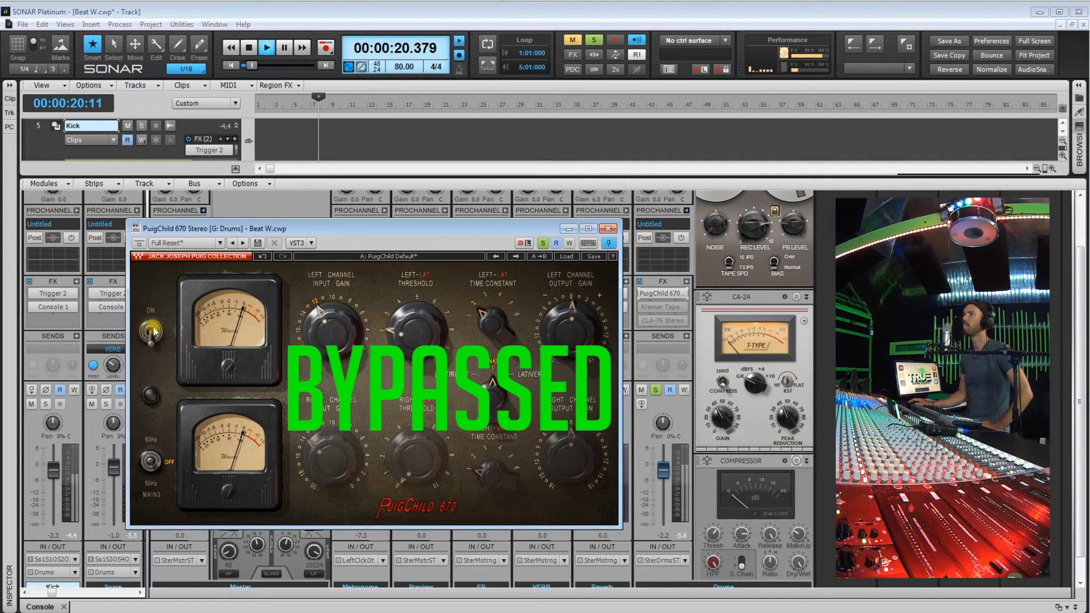
click(152, 330)
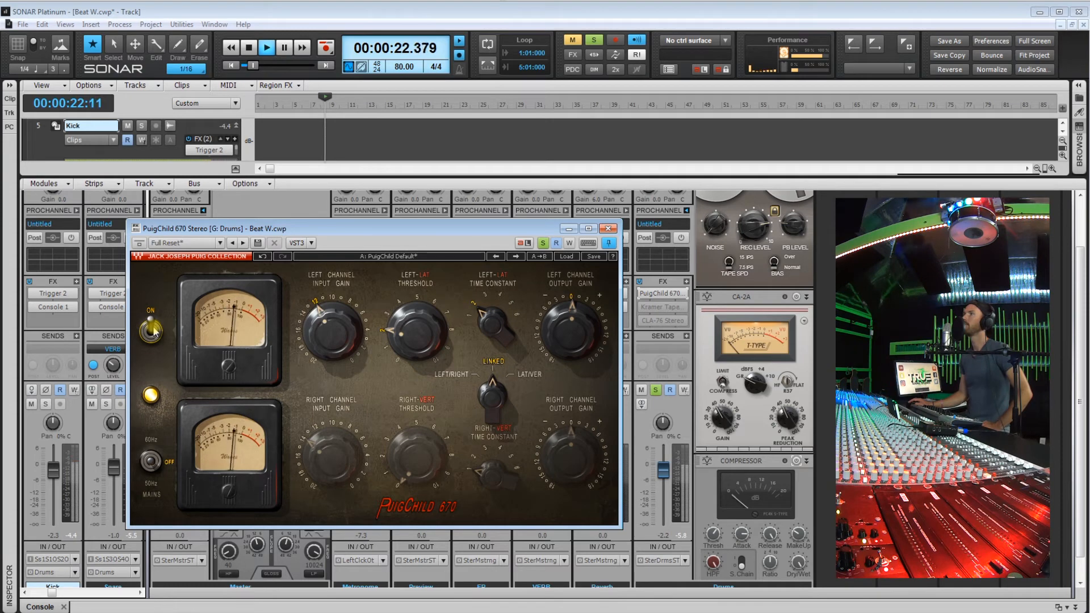
click(152, 330)
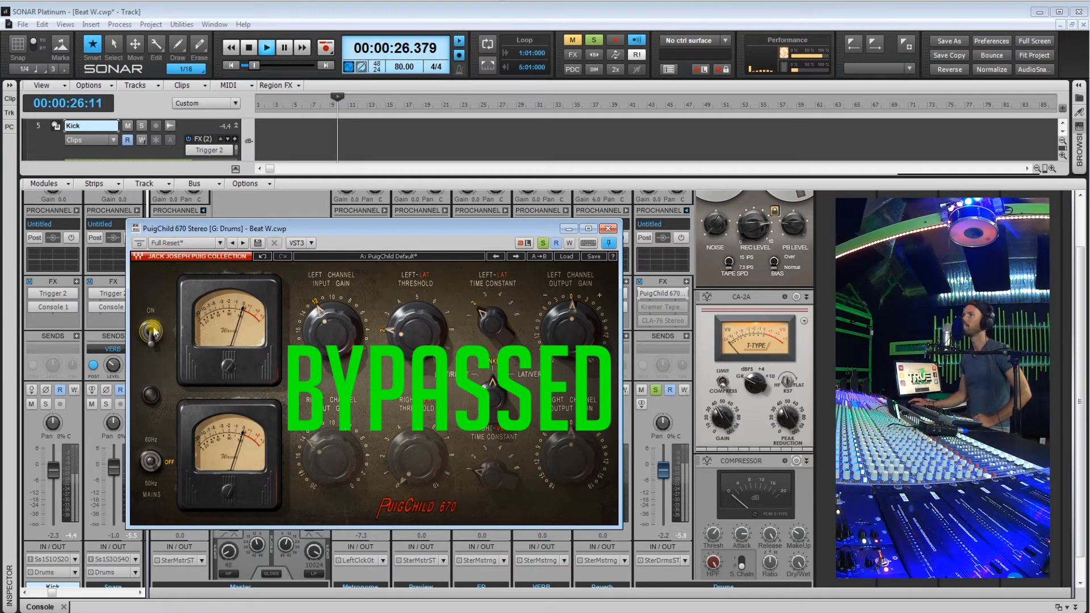
click(152, 330)
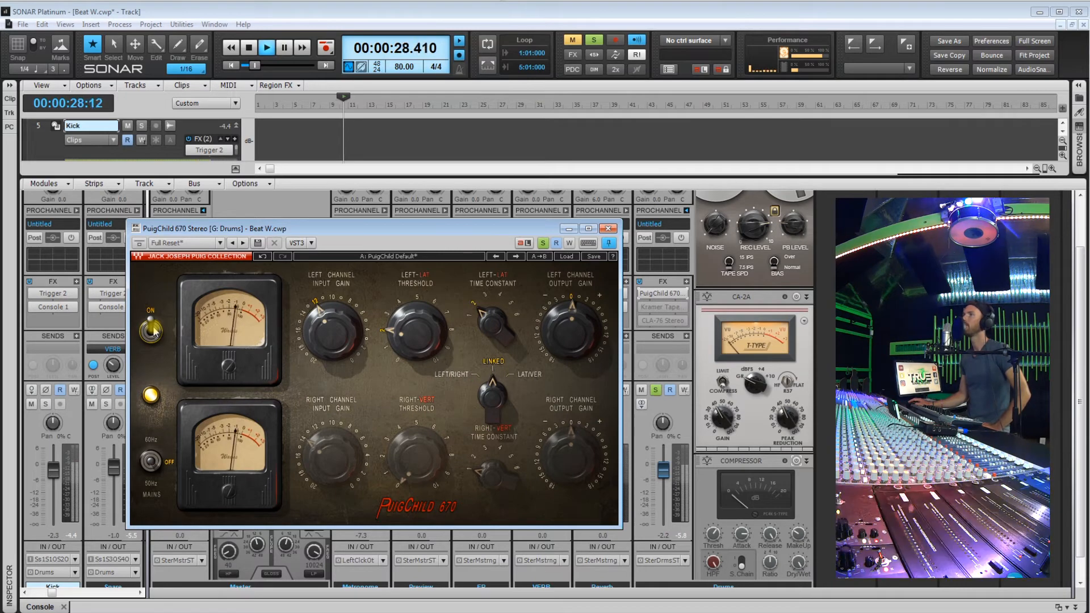
Compare the drums with the PuigChild 670 on and off, leave it off, and set the playback position to about 18 seconds
click(152, 330)
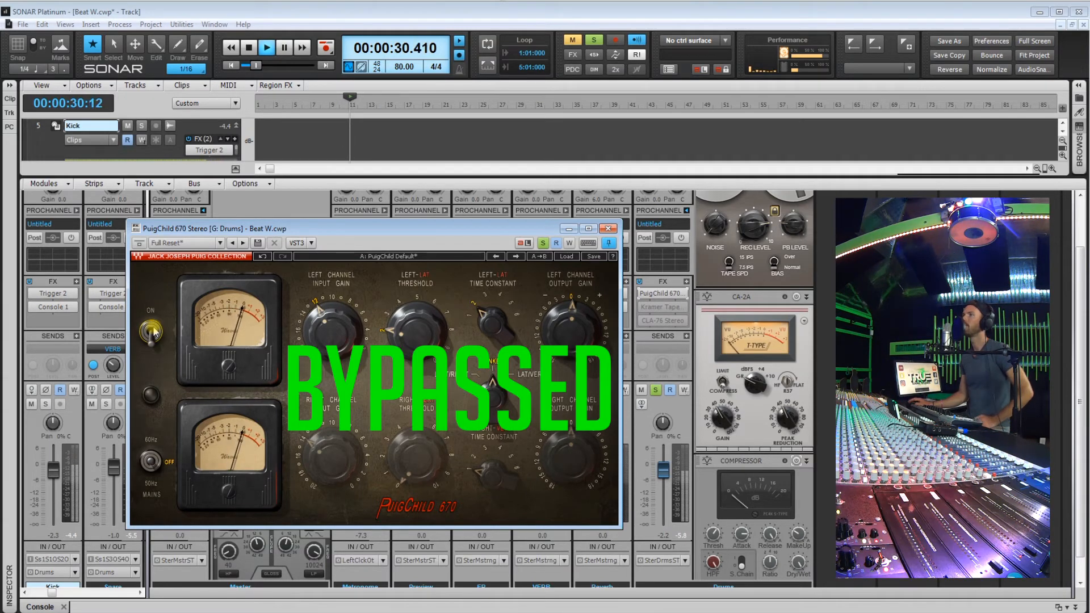
click(152, 330)
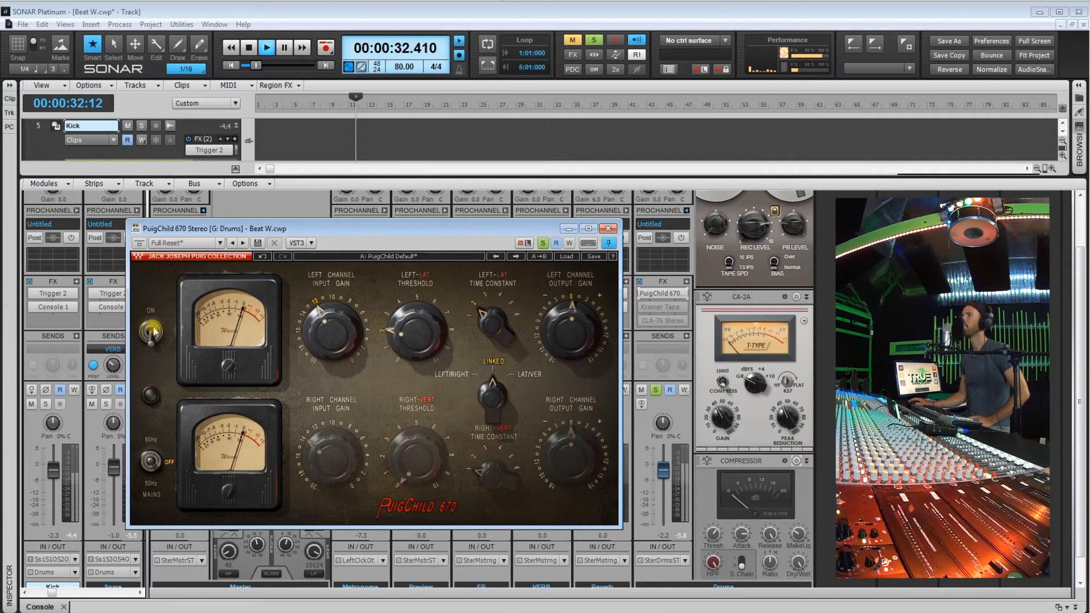
click(311, 130)
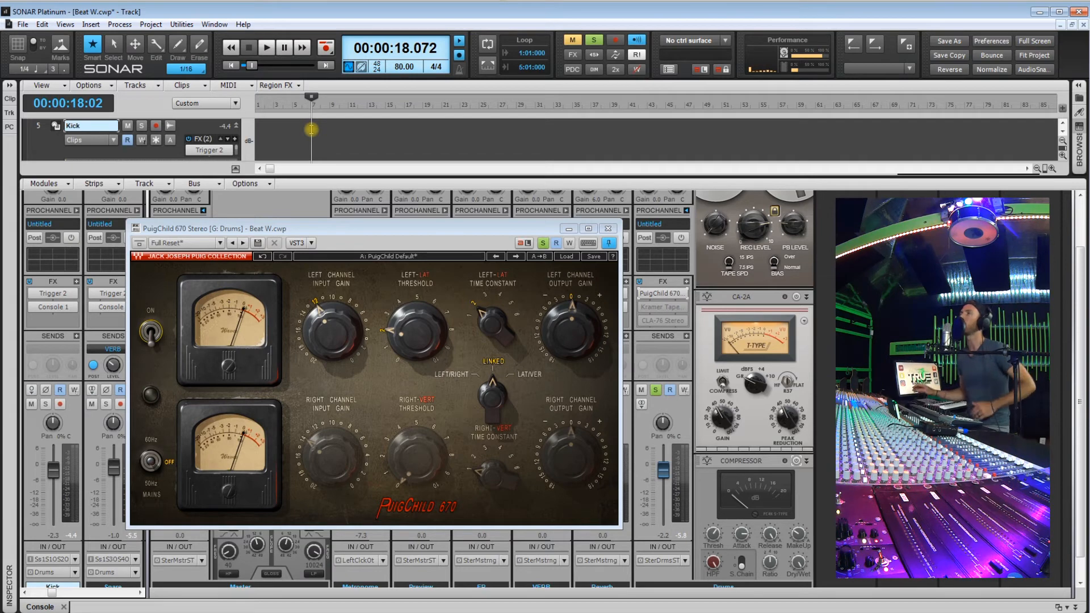
Close and bypass the PuigChild 670, and open and enable the Kramer Tape on the Drums bus
click(607, 229)
double_click(662, 307)
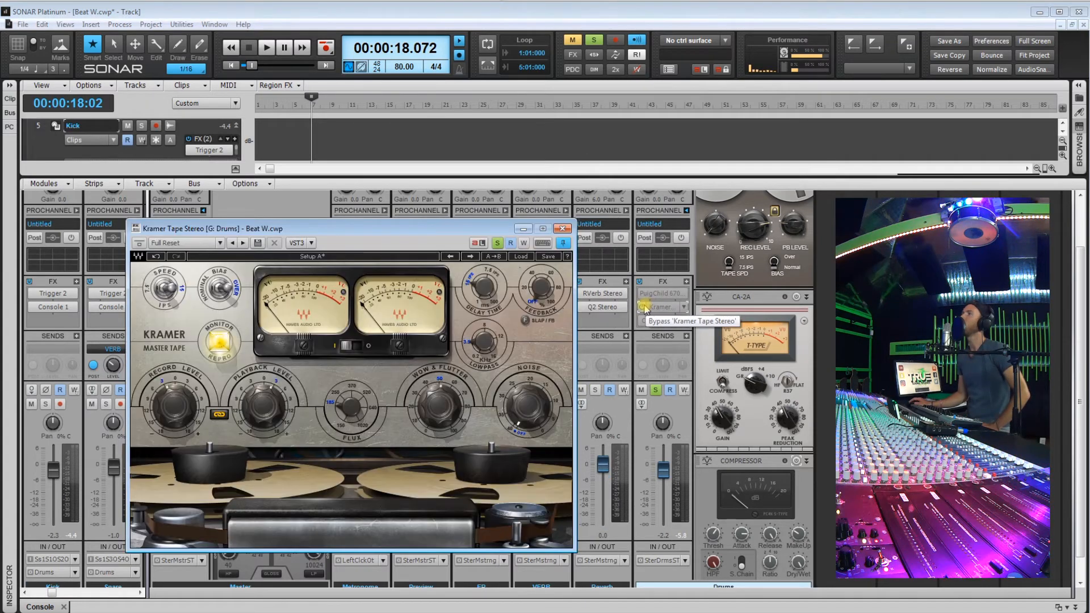
drag(437, 243, 435, 219)
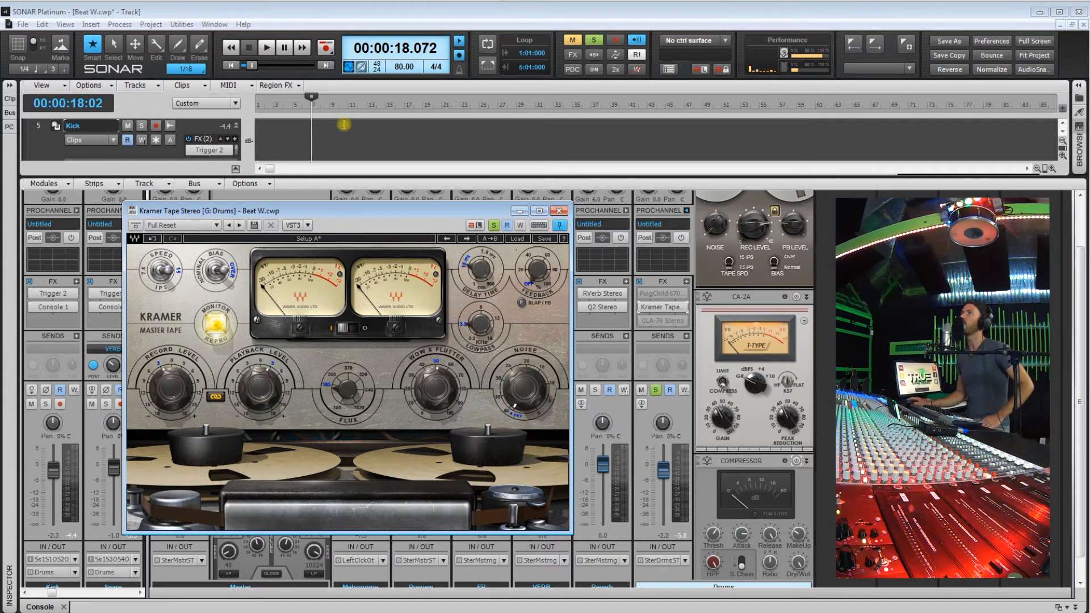
Play the drums from about 14.8 seconds, set the Kramer Tape's record level to about 0, and compare it bypassed and enabled
click(301, 134)
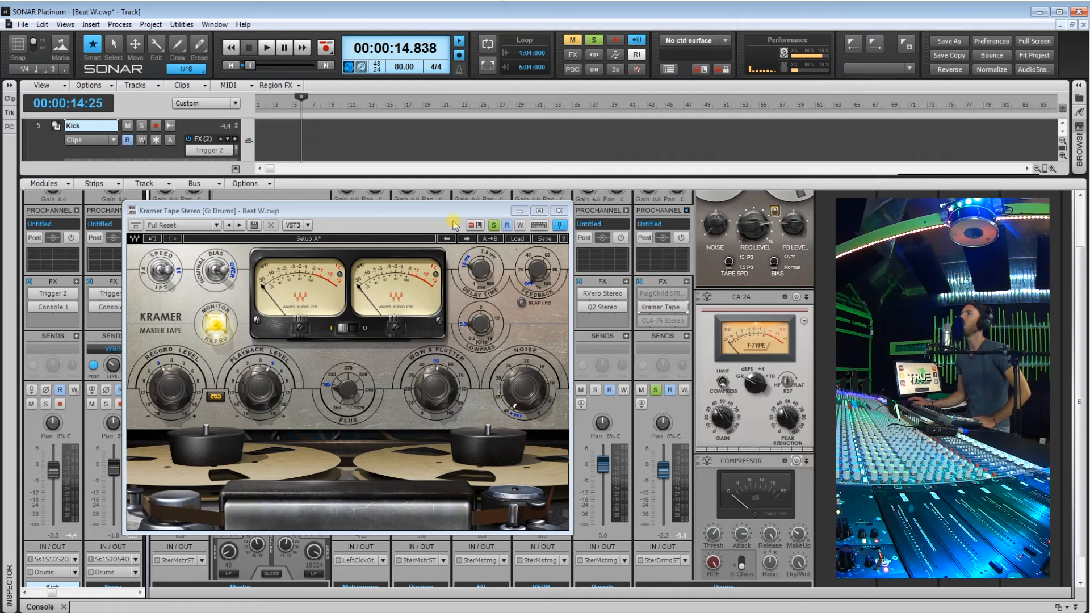
key(space)
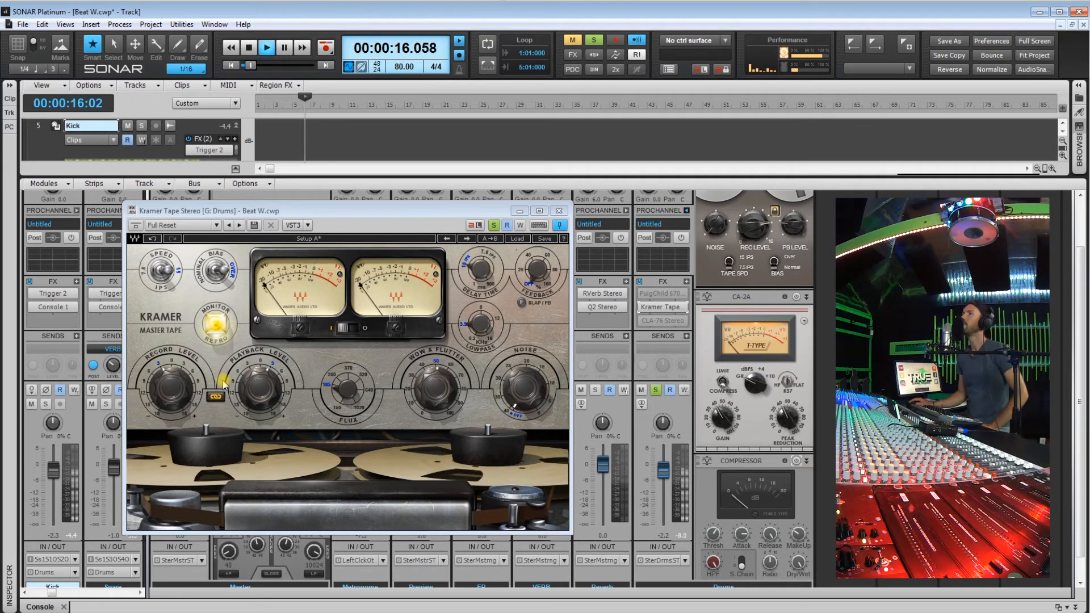
drag(185, 391, 186, 380)
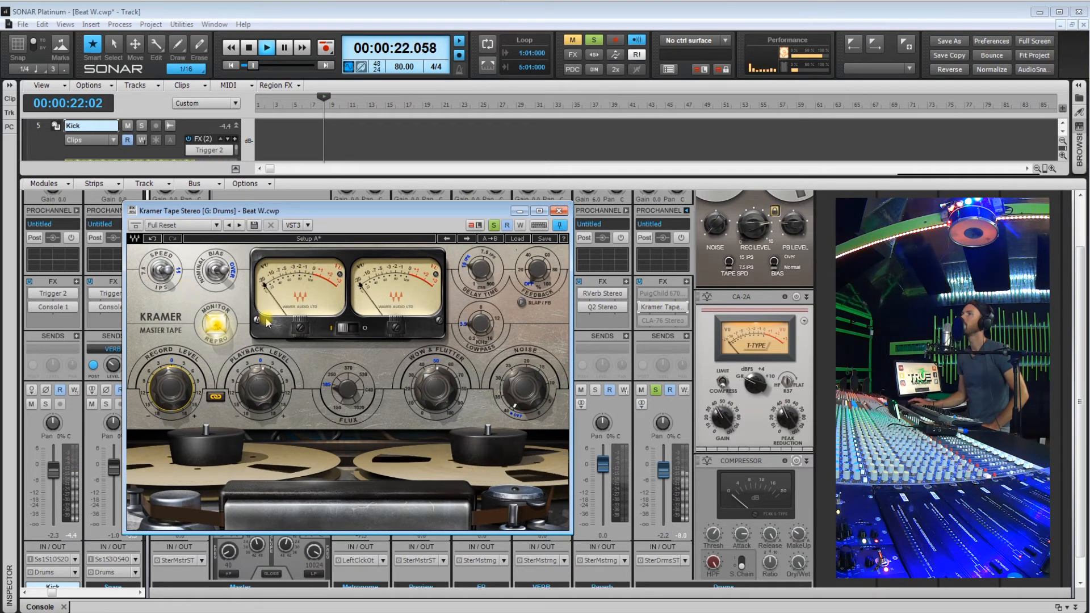
click(136, 227)
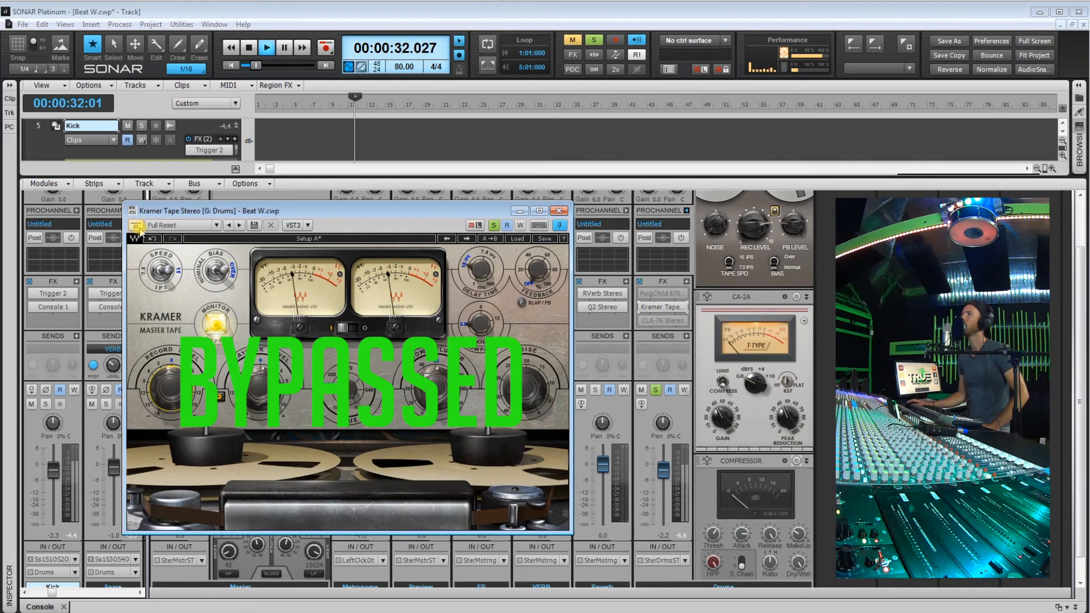
click(137, 226)
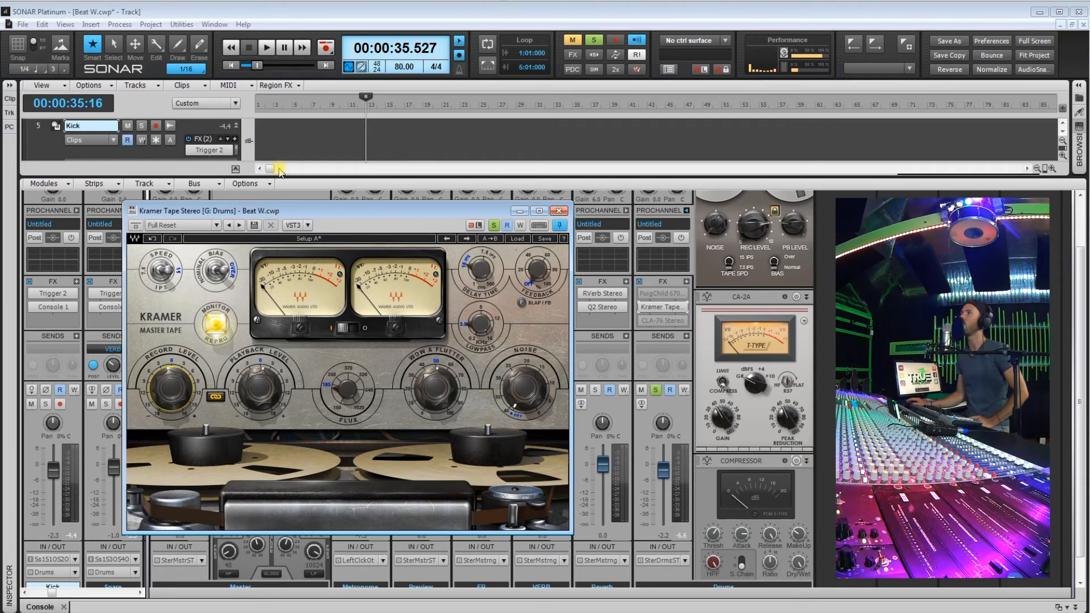
Replay the drums from about 15.2 seconds and try the Kramer Tape at a speed of 7.5 ips
click(305, 142)
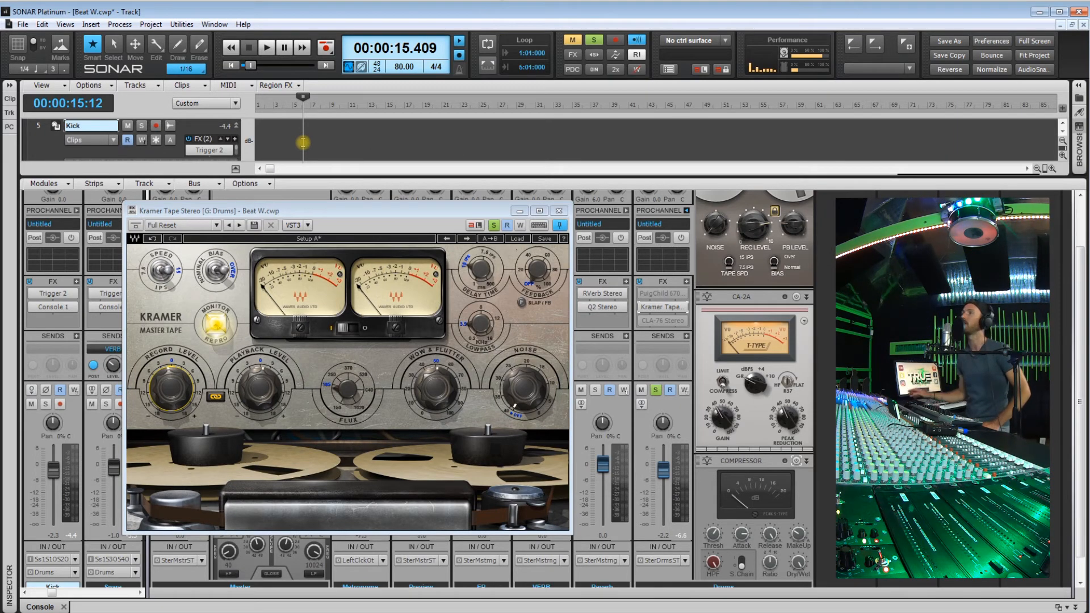
drag(380, 216, 413, 221)
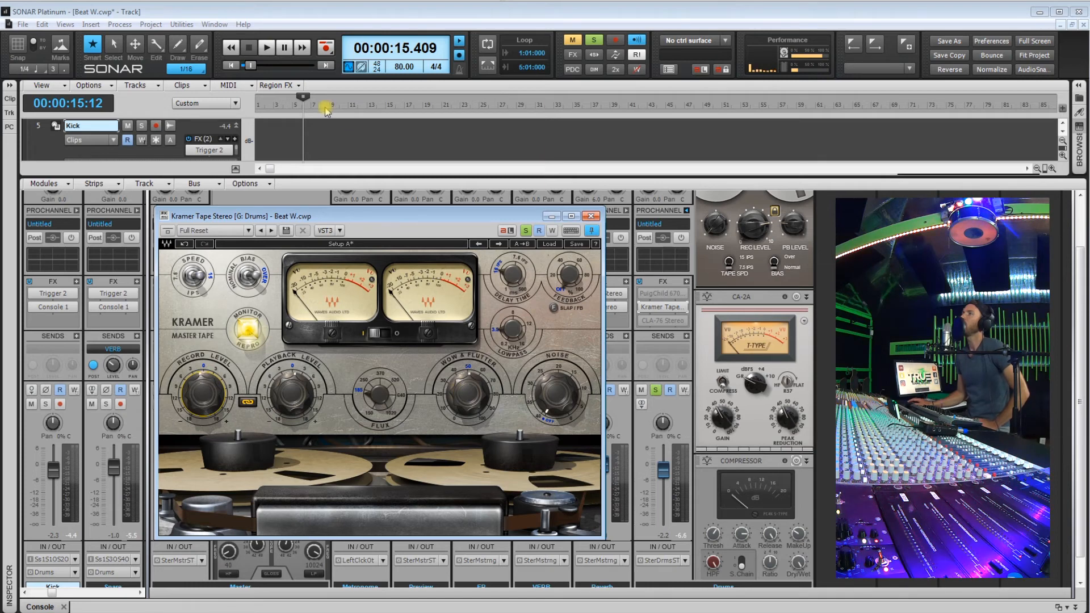
click(302, 136)
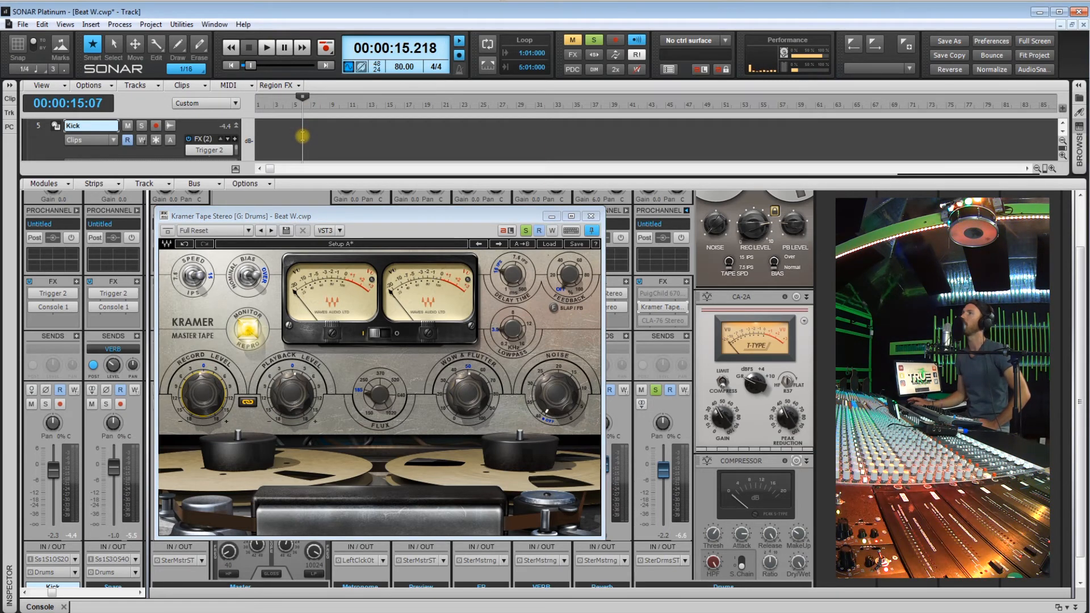
key(space)
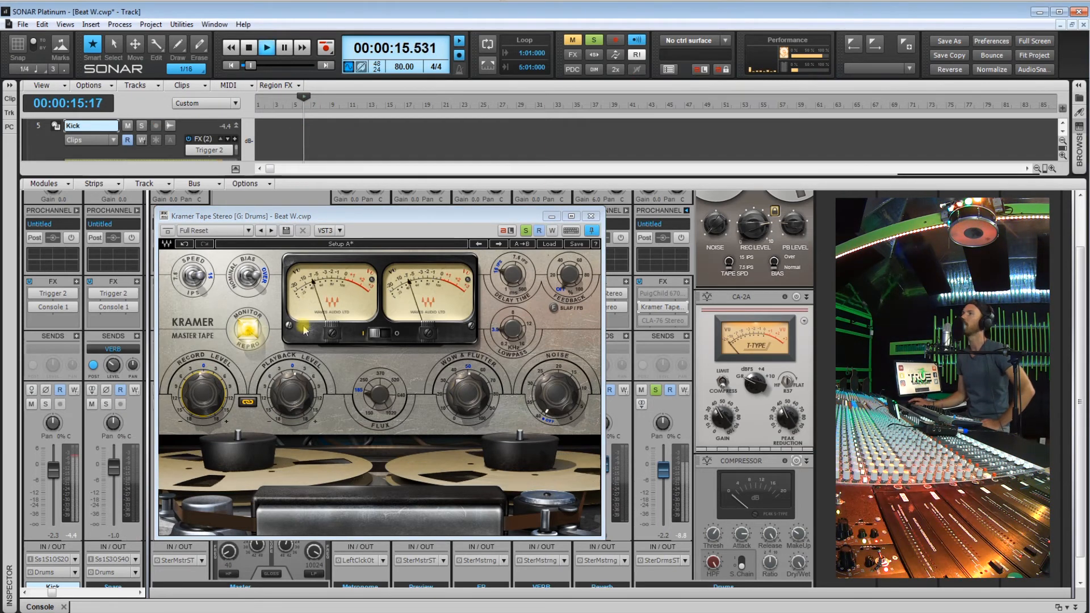
click(198, 278)
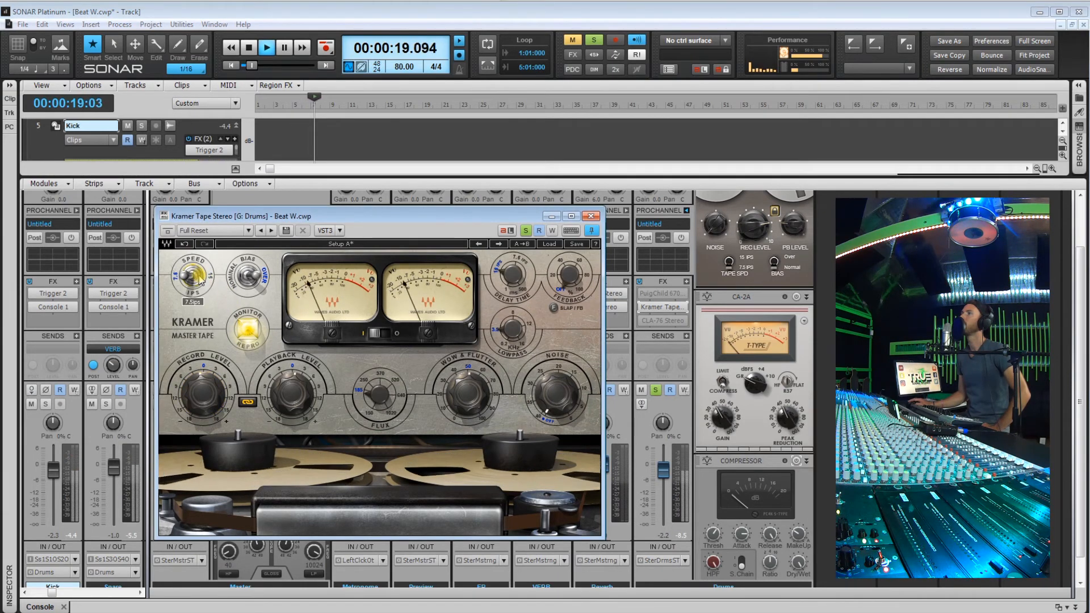
click(200, 279)
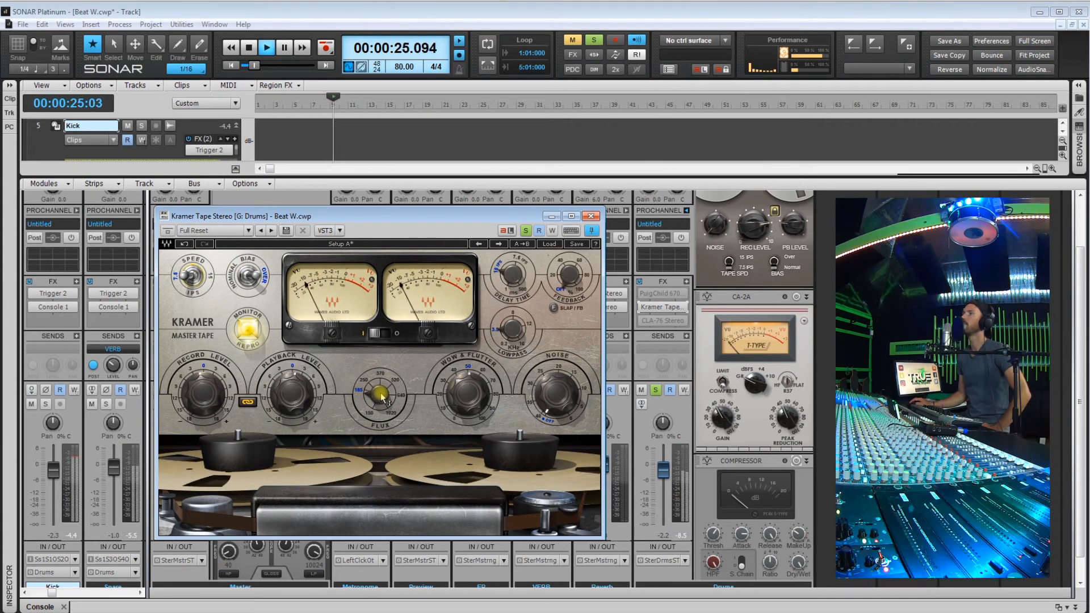
Try a Kramer Tape flux of 370, return the speed to 15 ips, set the flux to about 202.6, and stop playback
drag(379, 394, 379, 388)
click(200, 277)
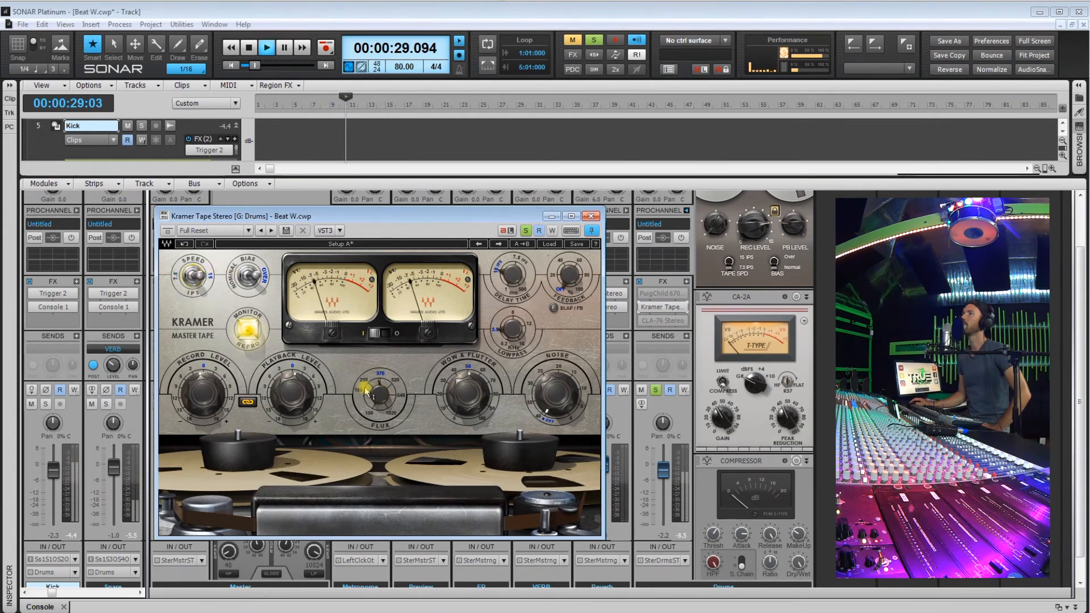
drag(379, 394, 380, 409)
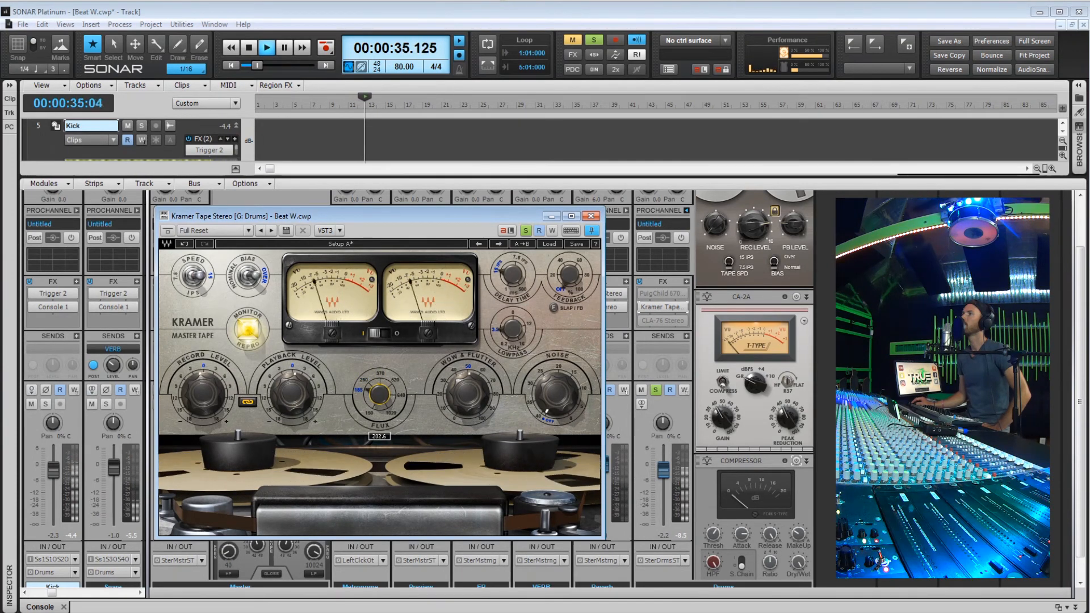
key(space)
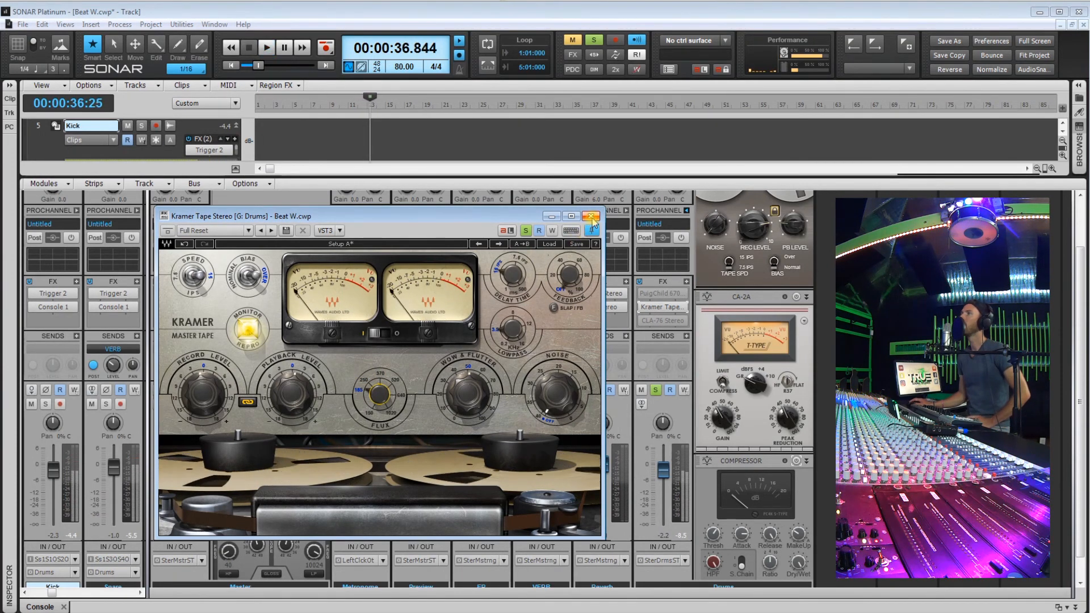
mouse_move(389, 397)
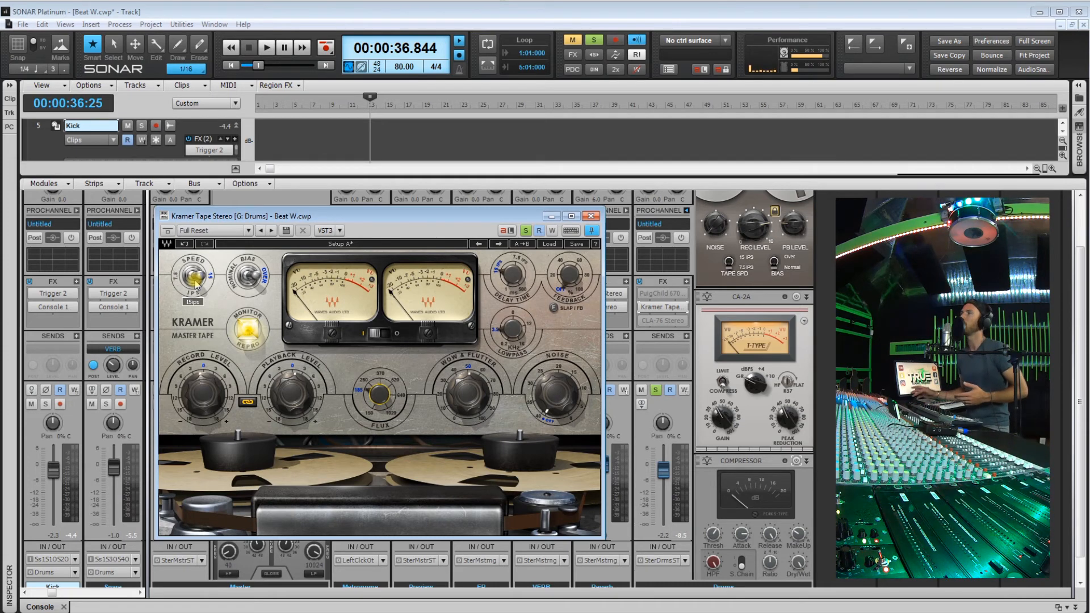
Close and bypass the Kramer Tape, and open and enable the CLA-76 on the Drums bus
click(591, 217)
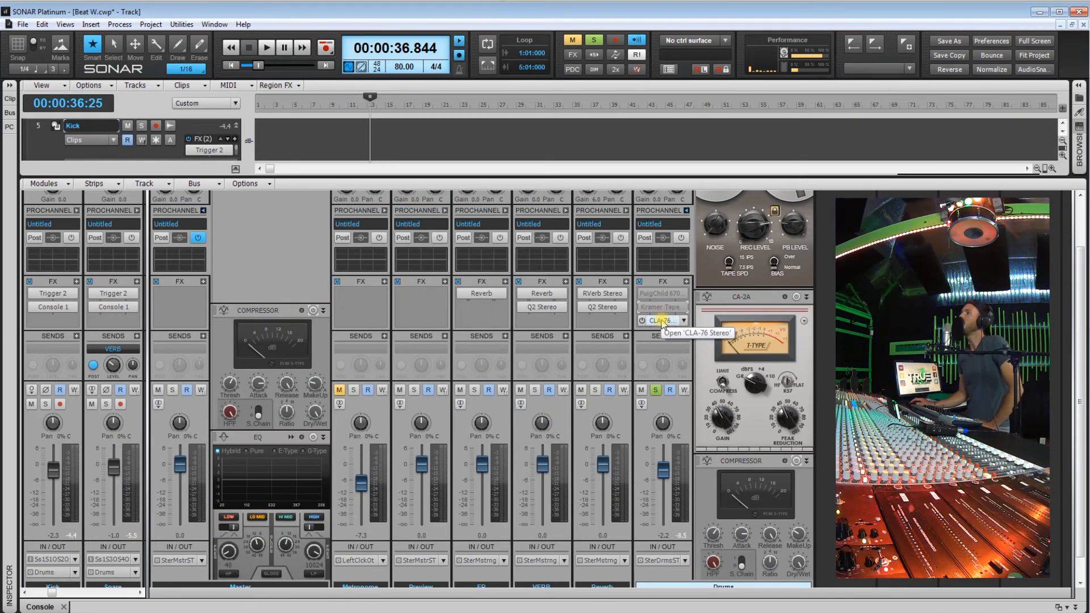
double_click(659, 320)
drag(418, 225, 428, 247)
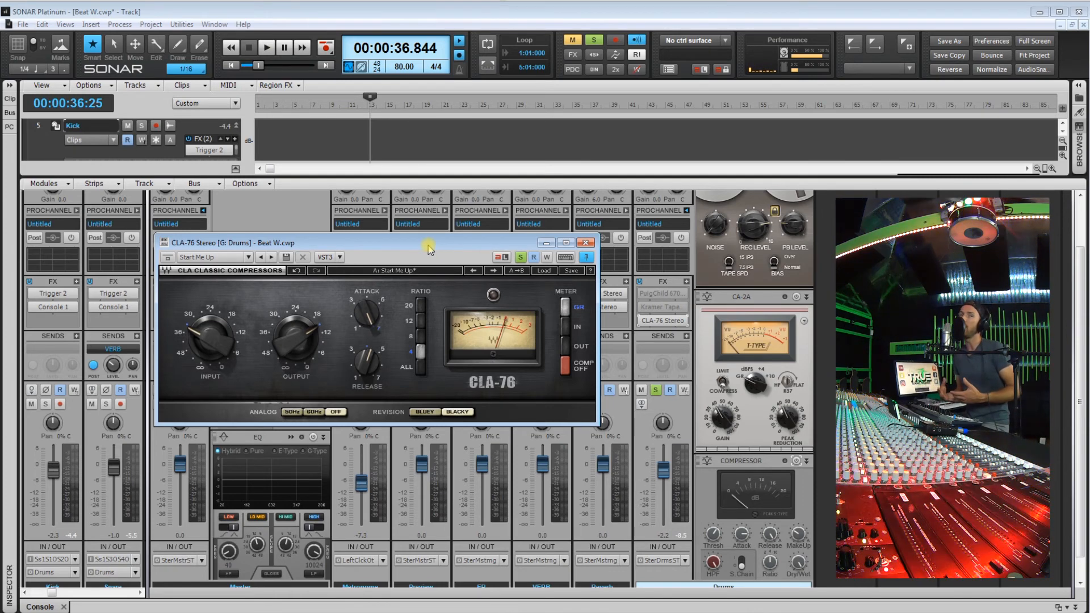
Play the drums from about 14.6 seconds, compare the CLA-76's All ratio with 4, adjust the attack, and stop playback
click(301, 141)
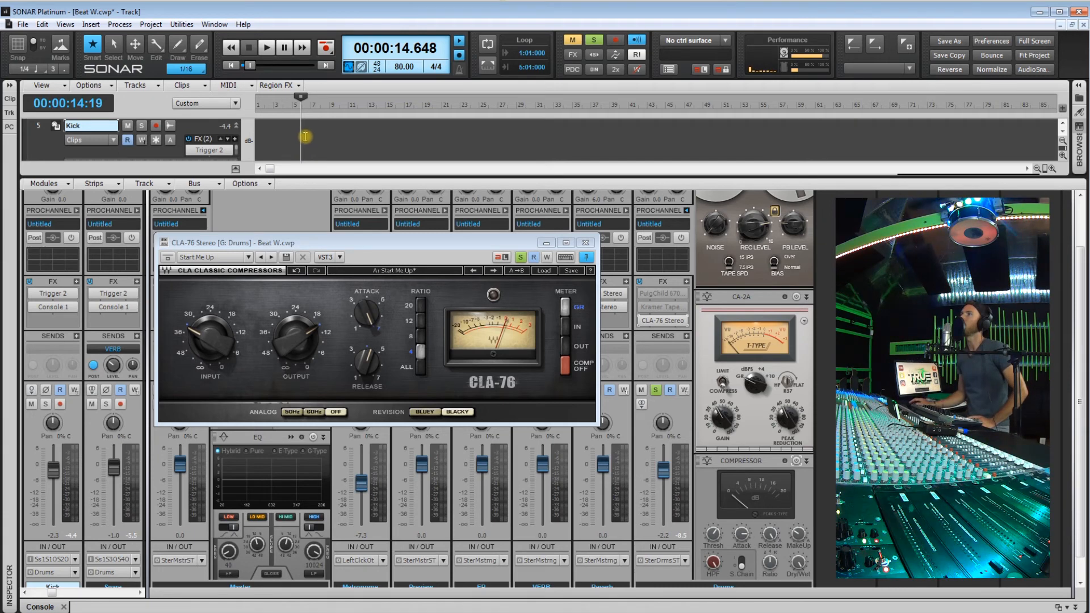
key(space)
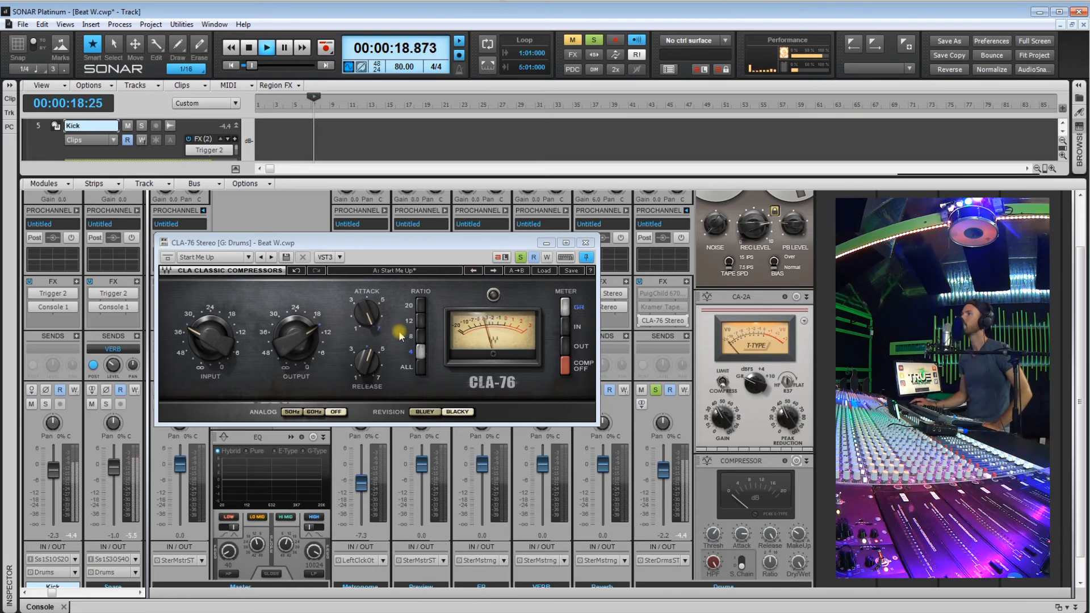
click(422, 368)
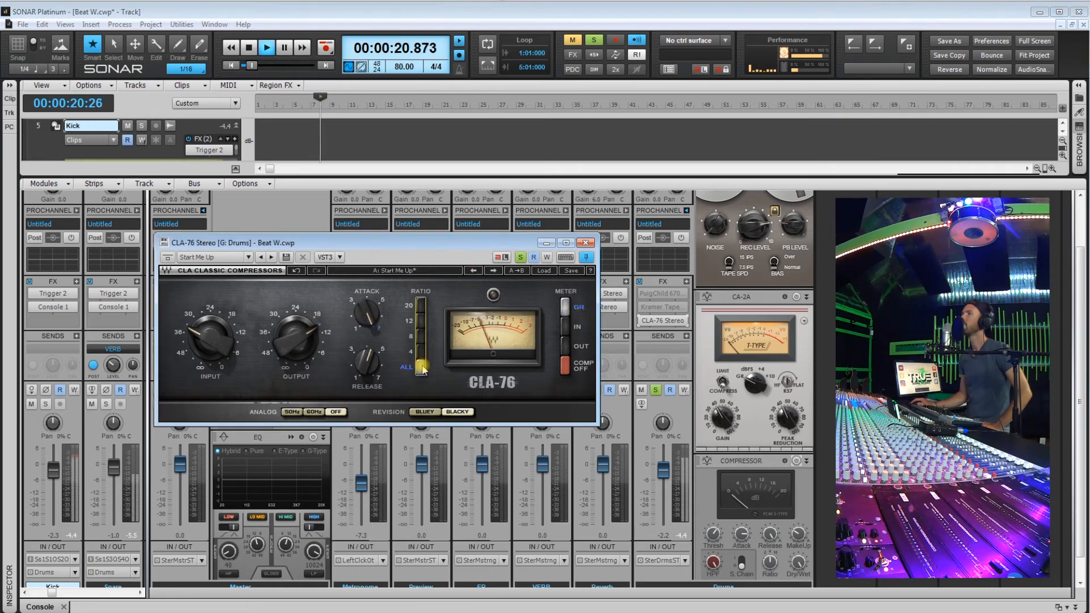
click(420, 355)
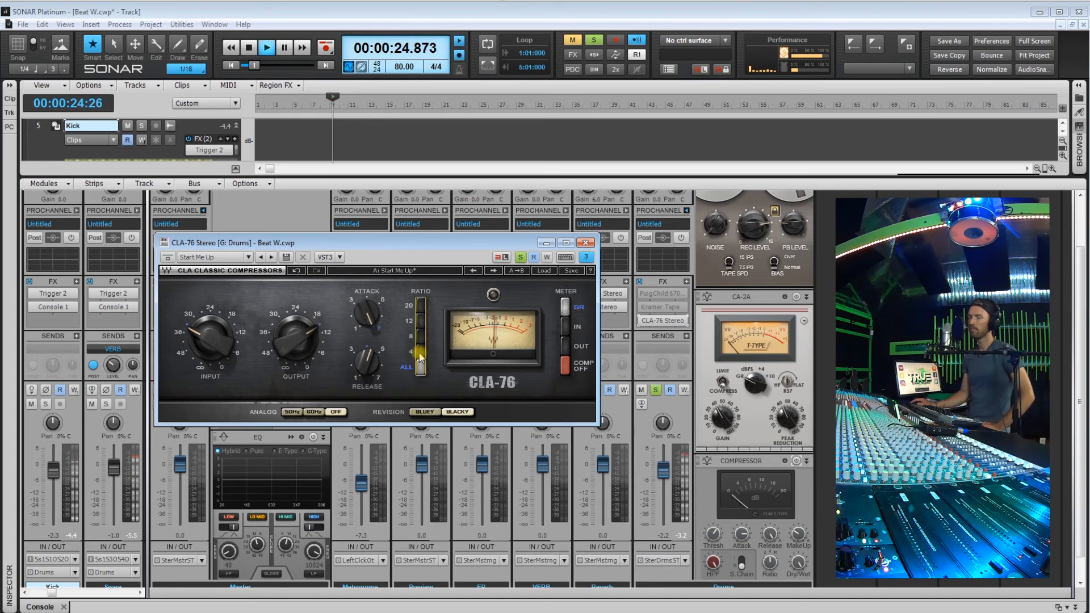
click(421, 354)
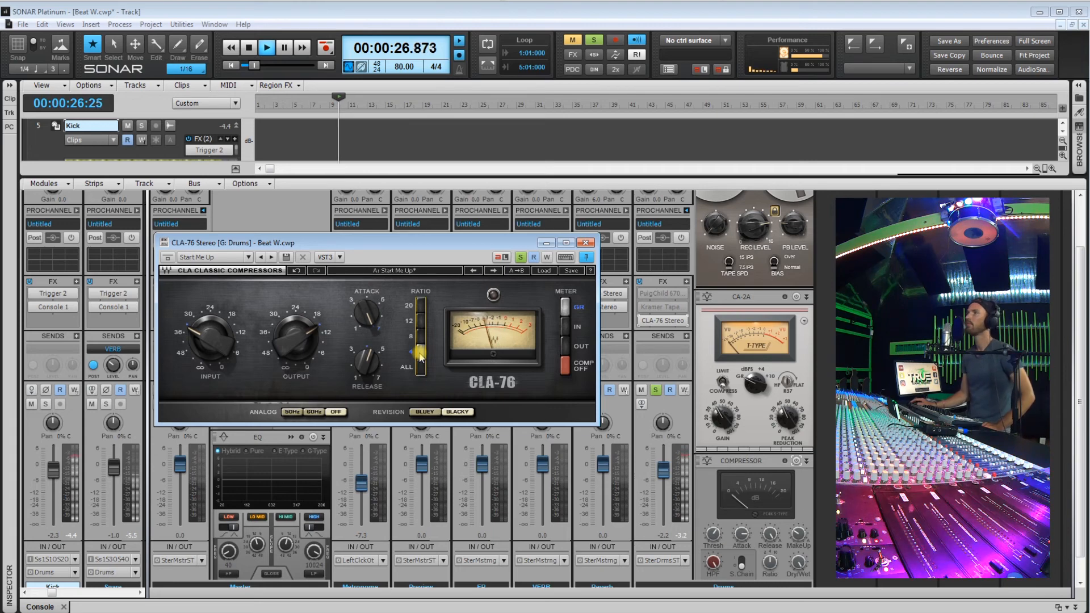
mouse_move(366, 312)
mouse_down()
mouse_move(366, 301)
mouse_move(366, 327)
mouse_move(366, 292)
mouse_up()
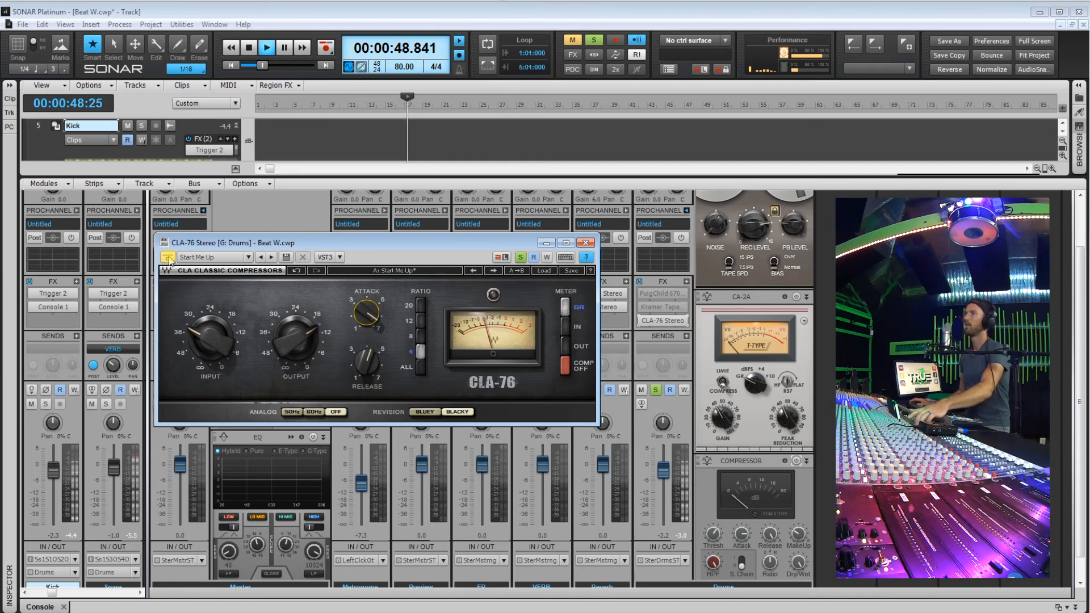
key(space)
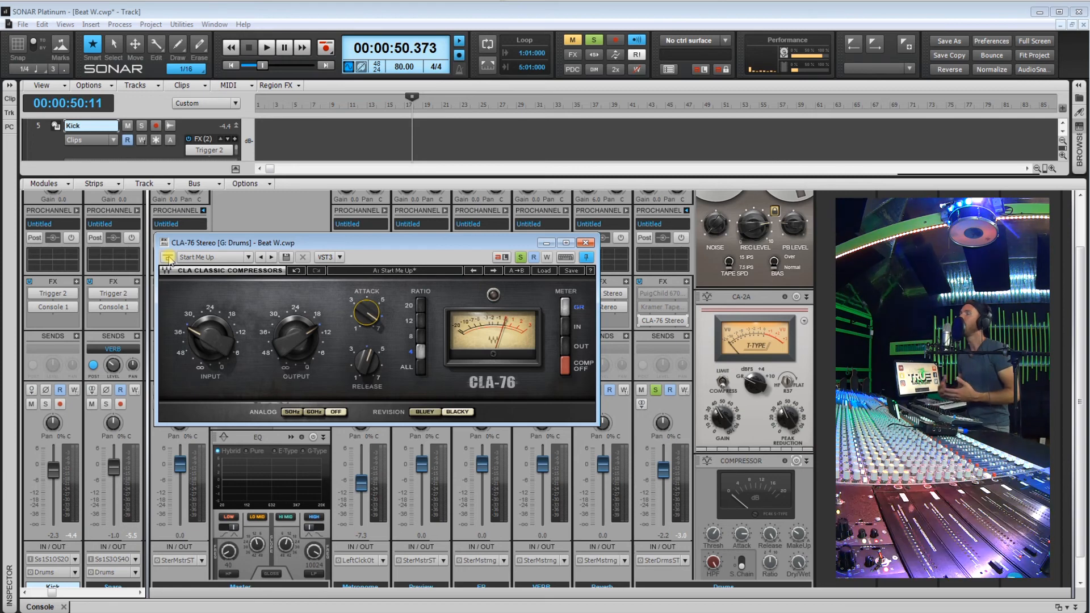
Replay the drums with the CLA-76 at ratio All, input 30 and output 18, adjust the release, and clear the Drums bus clip indicator
click(300, 132)
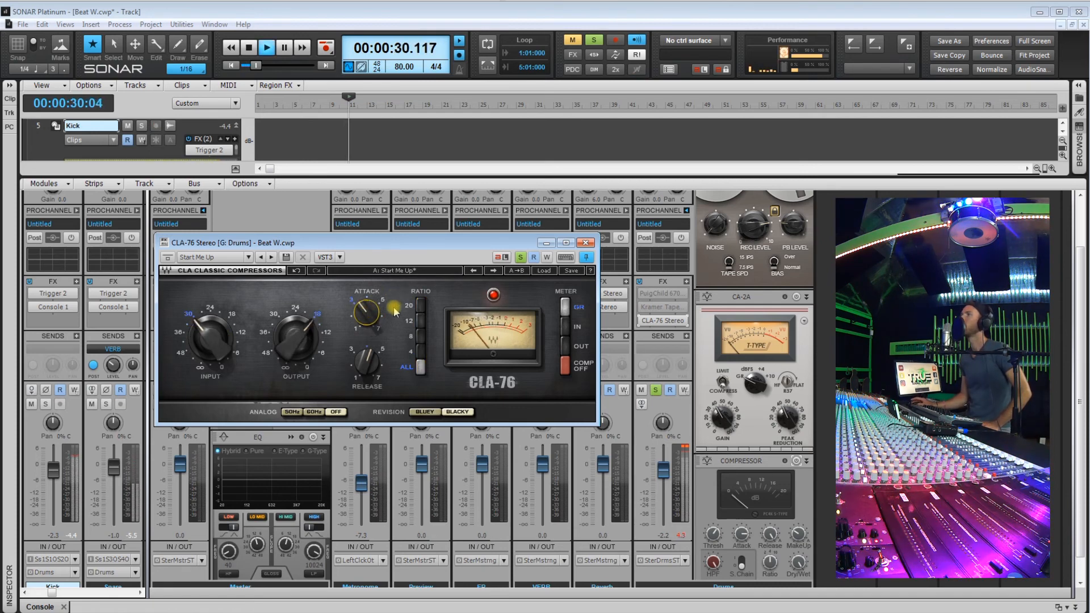
drag(374, 367, 374, 356)
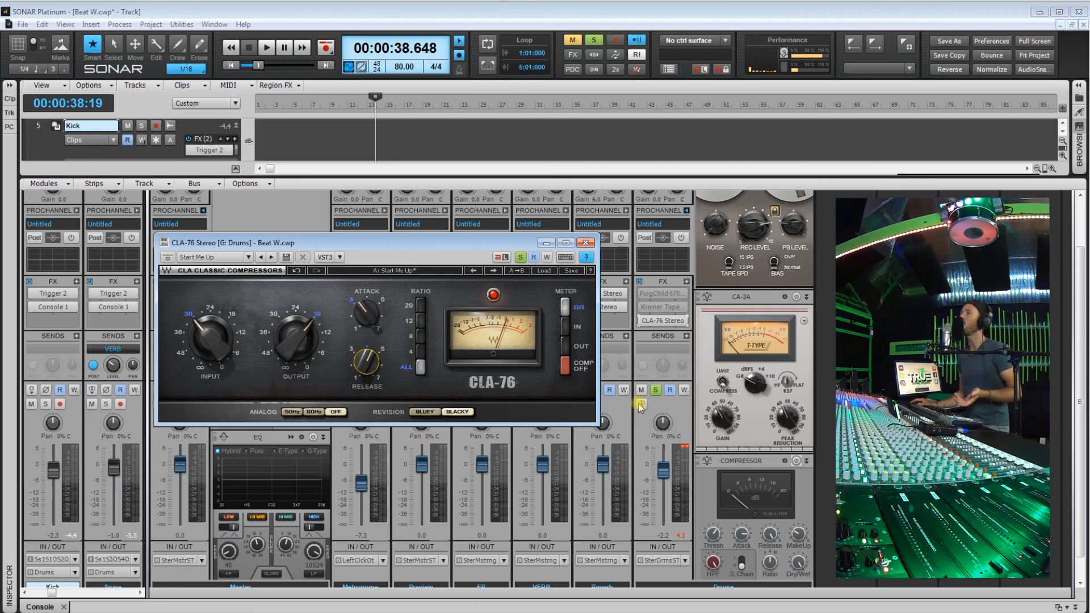
click(679, 454)
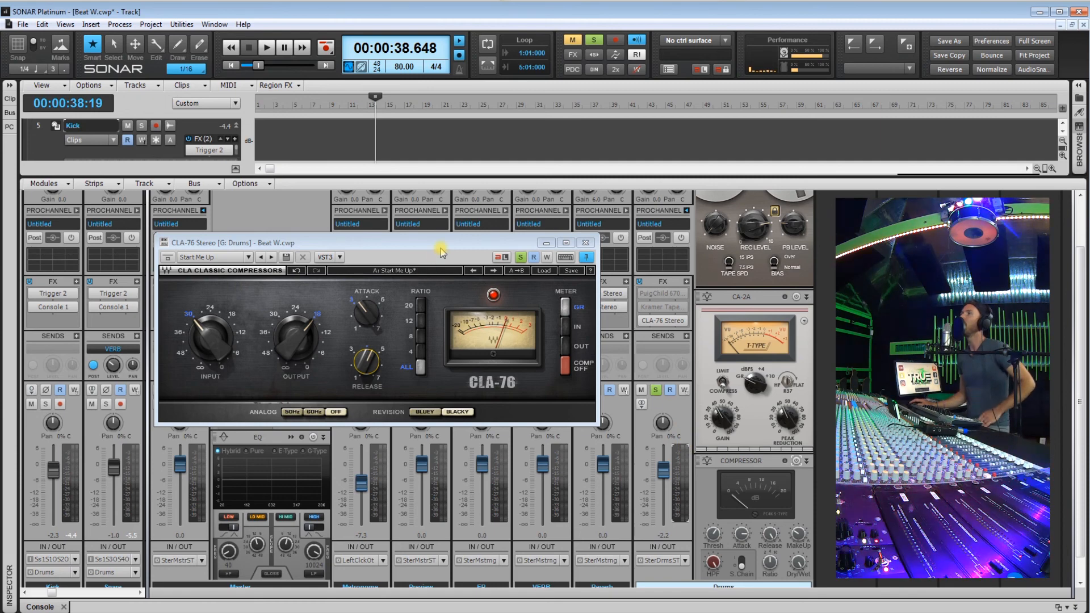
Close the CLA-76 and unsolo the Drums bus
drag(441, 246, 443, 255)
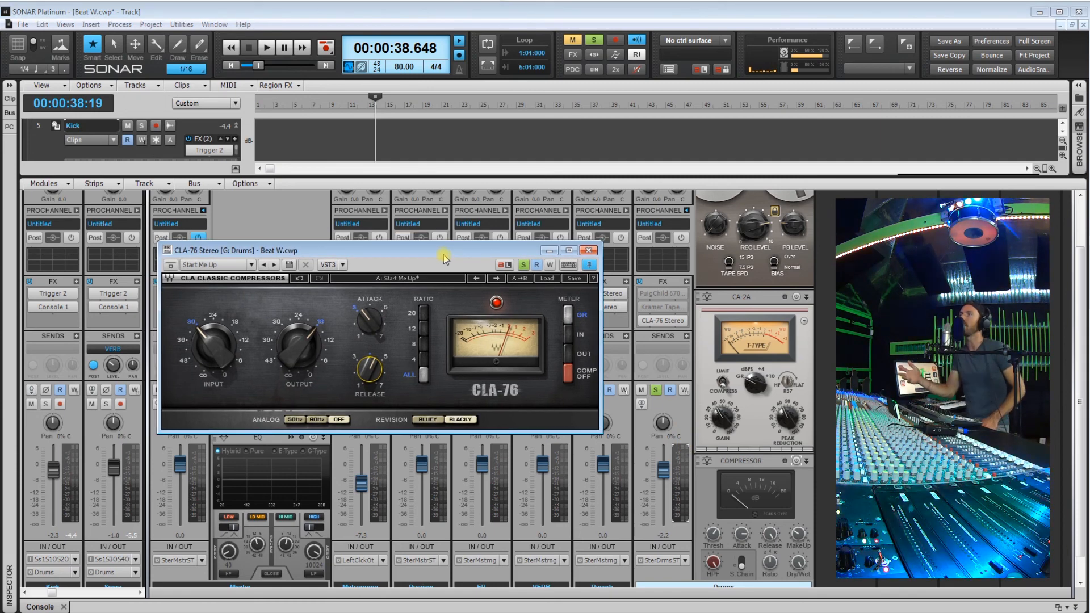
click(588, 250)
click(655, 389)
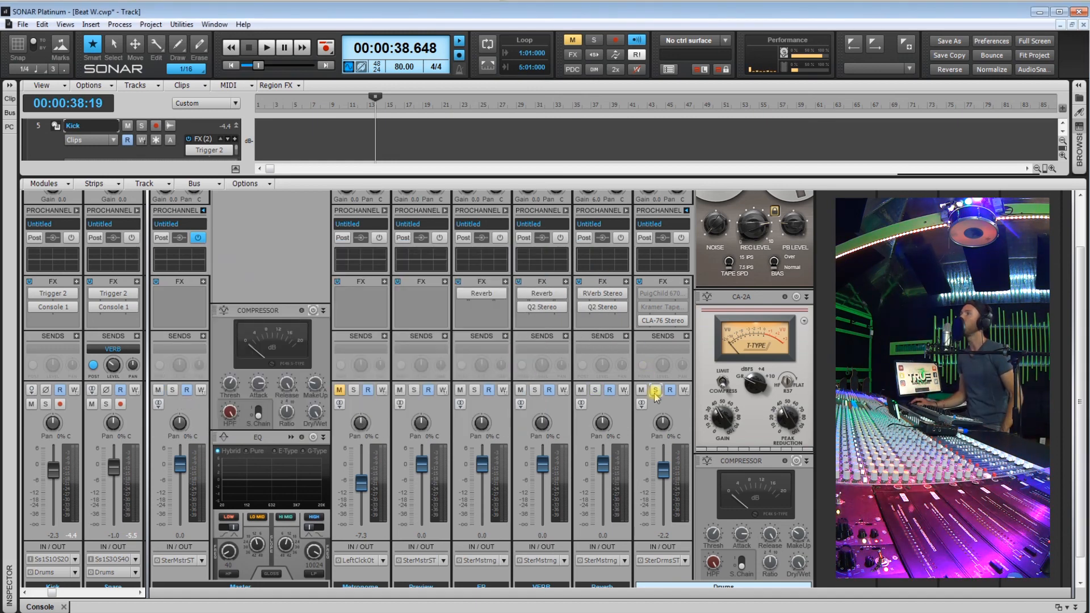